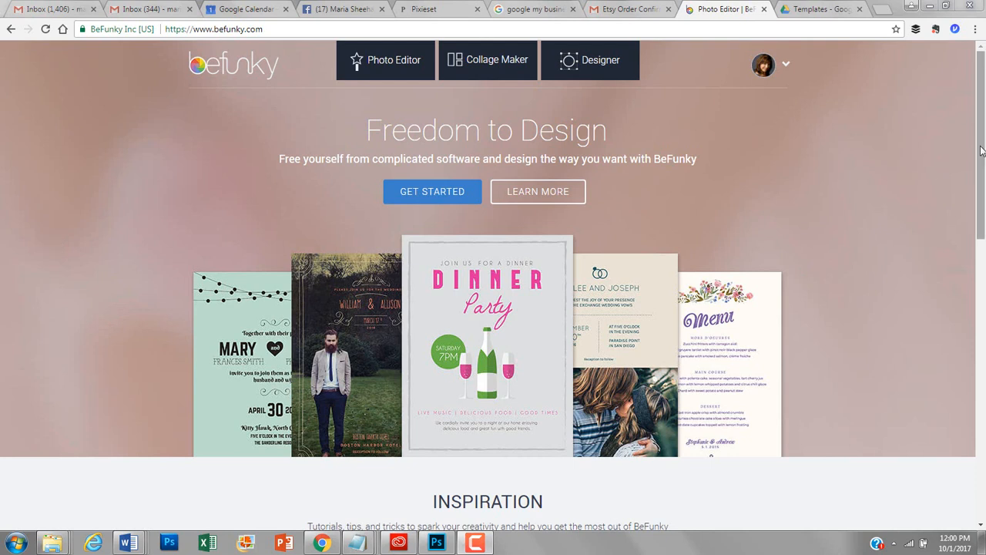
pyautogui.moveTo(981, 151)
pyautogui.mouseDown()
pyautogui.moveTo(983, 171)
pyautogui.moveTo(985, 131)
pyautogui.mouseUp()
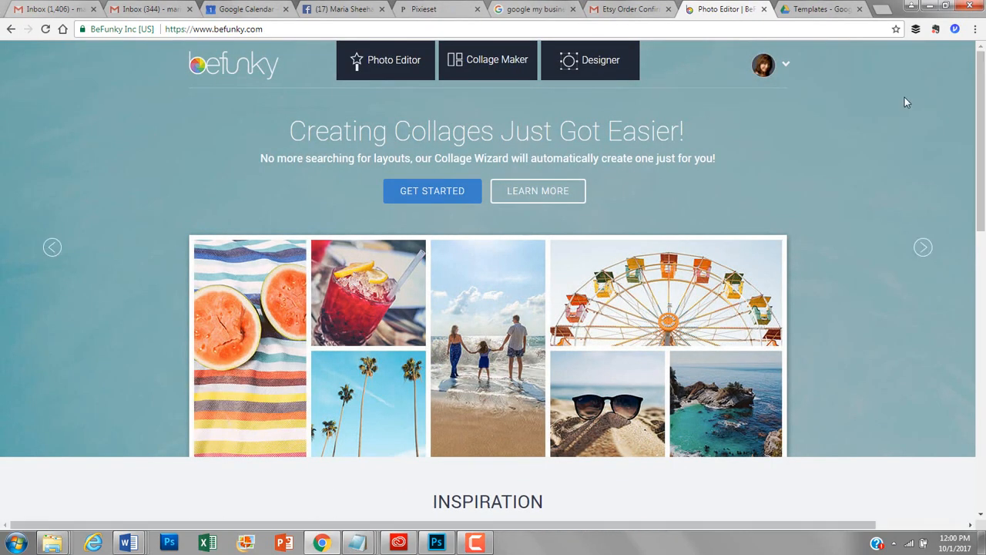
pyautogui.moveTo(981, 206)
pyautogui.mouseDown()
pyautogui.moveTo(982, 251)
pyautogui.moveTo(982, 205)
pyautogui.mouseUp()
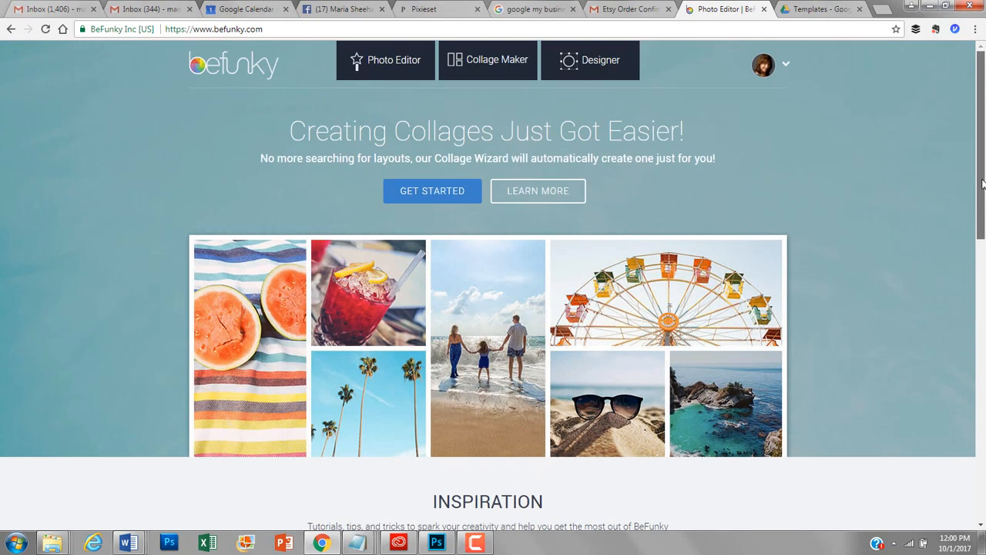
pyautogui.click(290, 24)
pyautogui.click(291, 24)
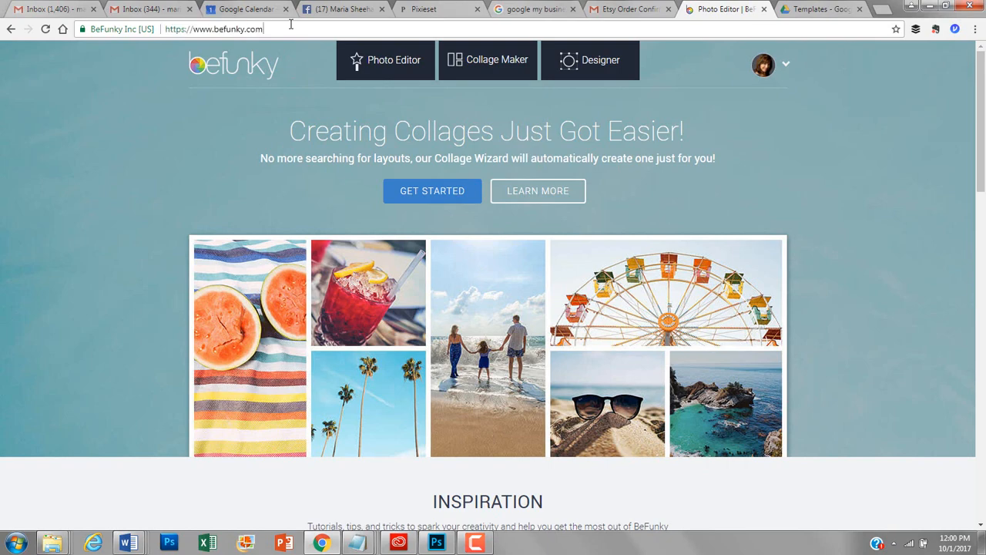
pyautogui.moveTo(784, 67)
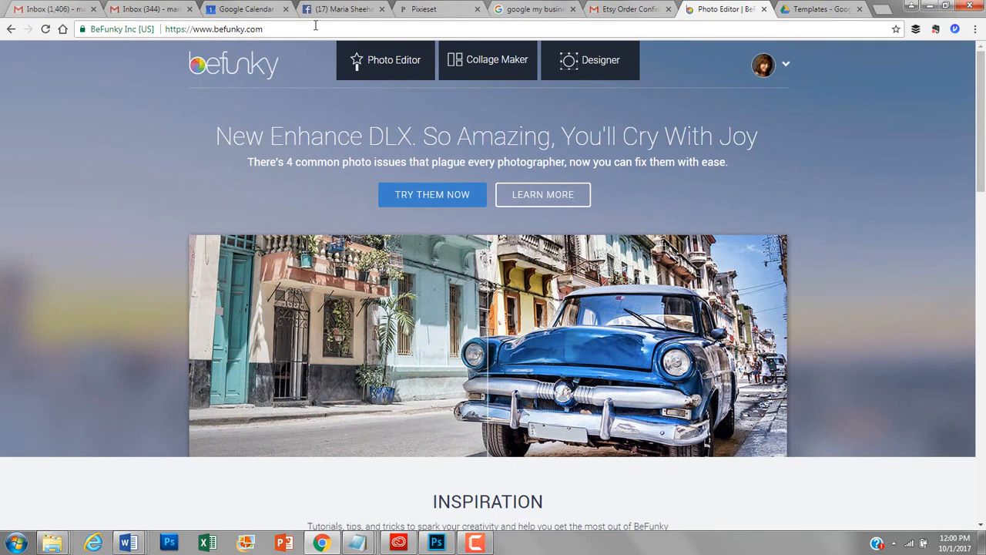
# - Open the Photo Editor and upload the portrait of the girl with the blue headband from the computer's "mykids for editing" folder
pyautogui.click(386, 60)
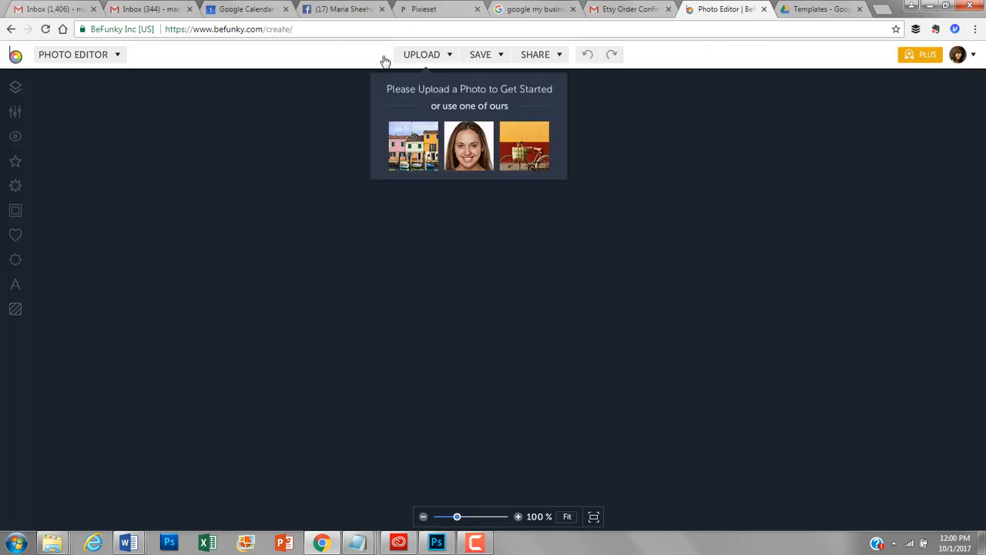
pyautogui.click(421, 58)
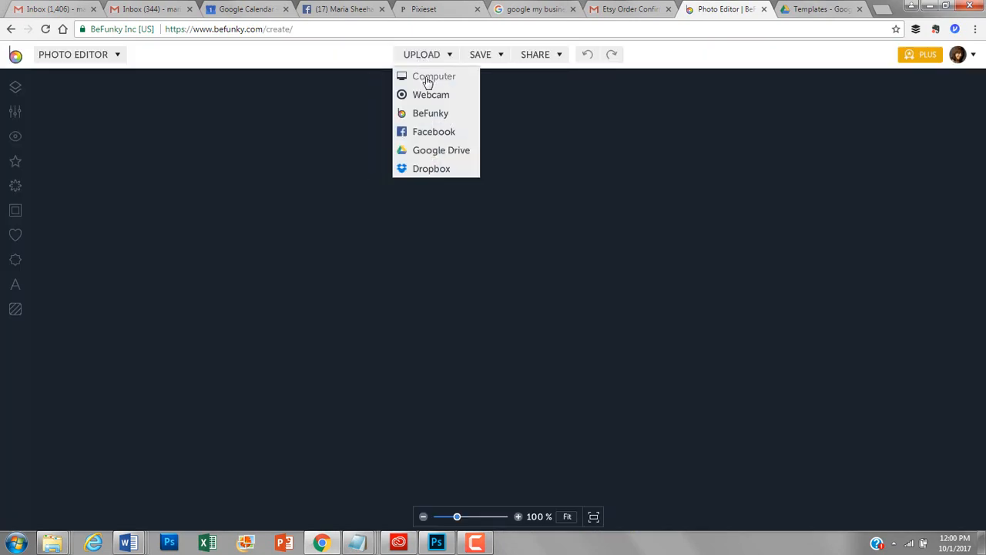
pyautogui.click(429, 77)
pyautogui.hotkey('ctrl', 'v')
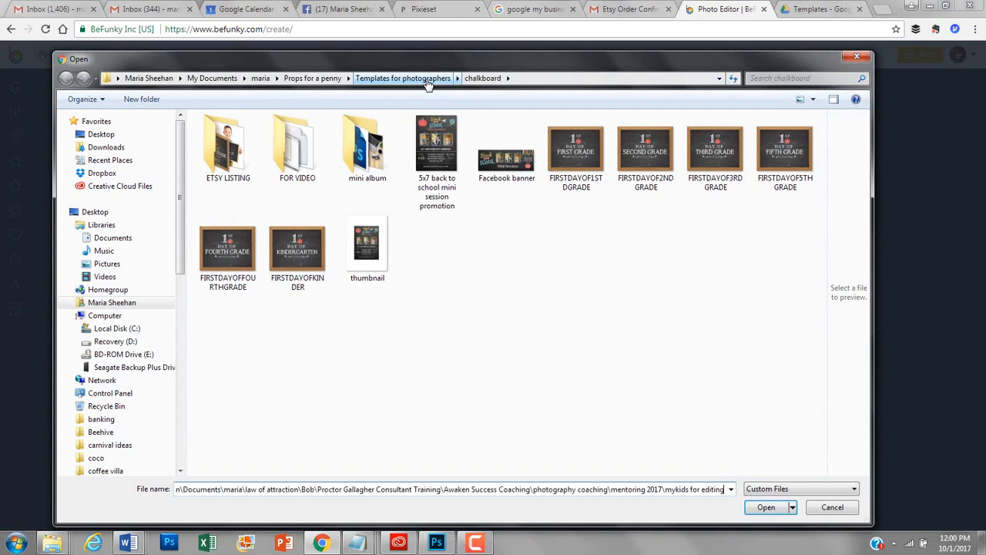
pyautogui.press('Return')
pyautogui.doubleClick(440, 166)
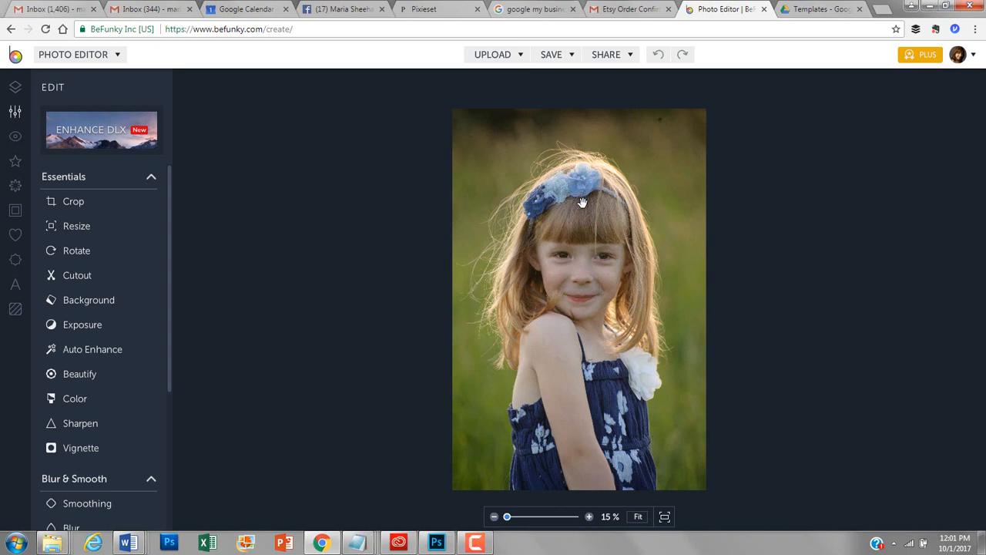
pyautogui.click(589, 517)
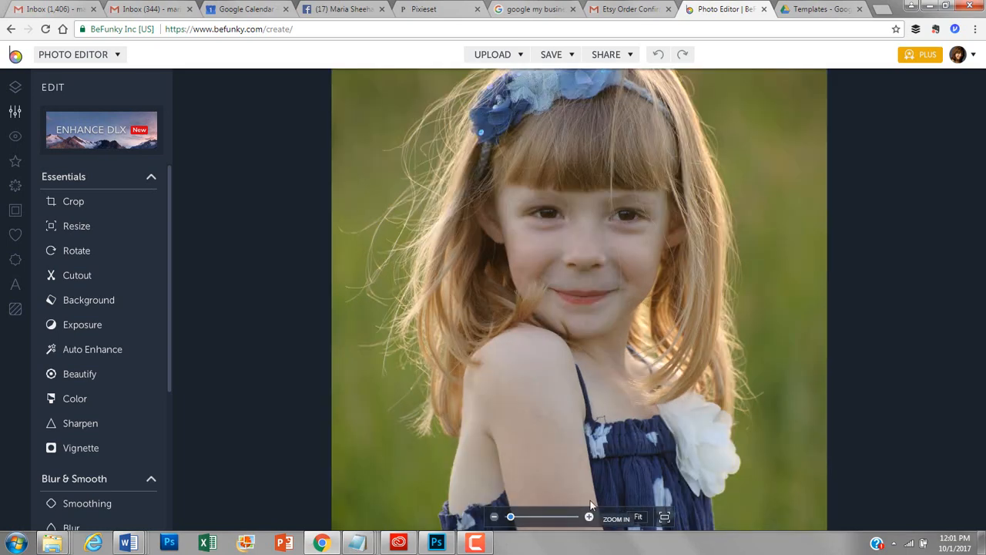
pyautogui.scroll(3, 652, 300)
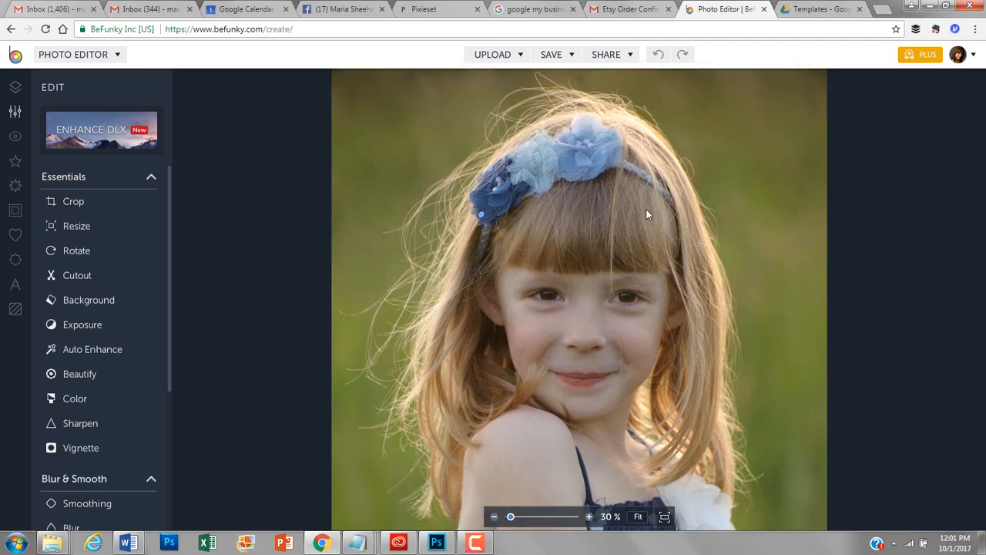
pyautogui.moveTo(646, 210); pyautogui.dragTo(642, 197)
pyautogui.moveTo(510, 516); pyautogui.dragTo(507, 521)
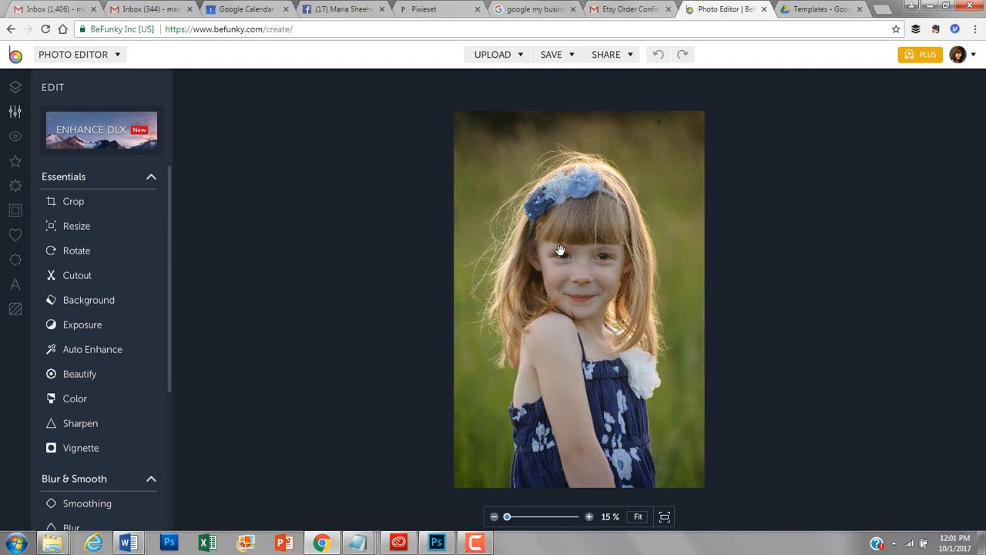
# - Apply Auto Enhance to the portrait with an amount of 76
pyautogui.click(16, 91)
pyautogui.click(14, 111)
pyautogui.moveTo(172, 232); pyautogui.dragTo(172, 249)
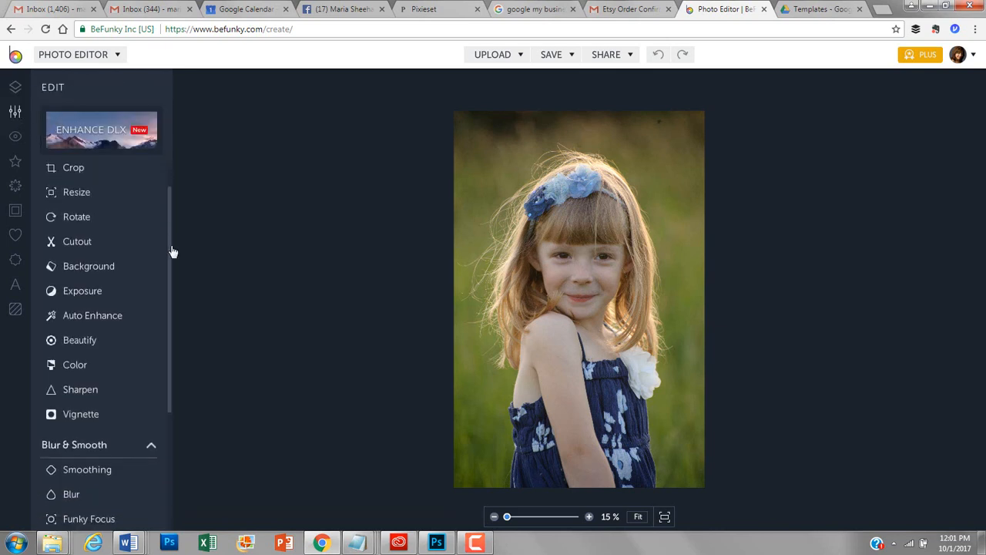
pyautogui.click(94, 322)
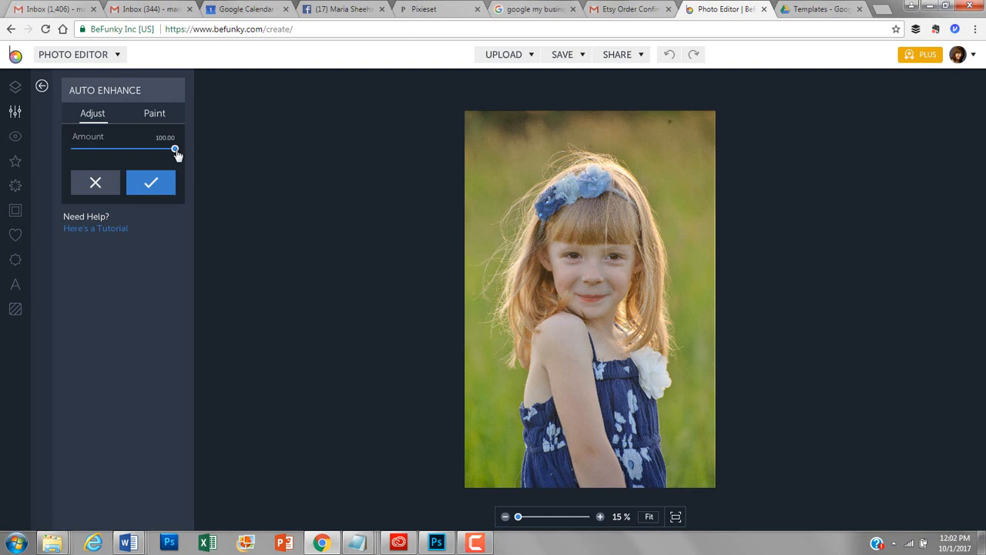
pyautogui.moveTo(176, 151); pyautogui.dragTo(197, 158)
pyautogui.moveTo(197, 158)
pyautogui.mouseDown()
pyautogui.moveTo(113, 154)
pyautogui.moveTo(183, 161)
pyautogui.moveTo(106, 162)
pyautogui.moveTo(88, 159)
pyautogui.moveTo(150, 156)
pyautogui.moveTo(82, 159)
pyautogui.moveTo(176, 157)
pyautogui.moveTo(73, 149)
pyautogui.moveTo(185, 156)
pyautogui.moveTo(85, 159)
pyautogui.moveTo(180, 161)
pyautogui.mouseUp()
pyautogui.moveTo(176, 153); pyautogui.dragTo(152, 155)
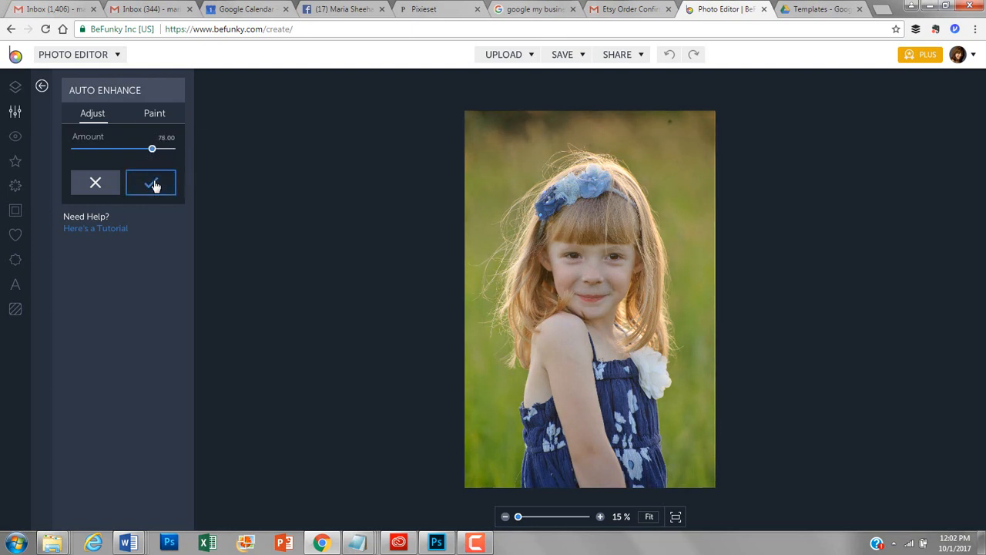
pyautogui.click(151, 184)
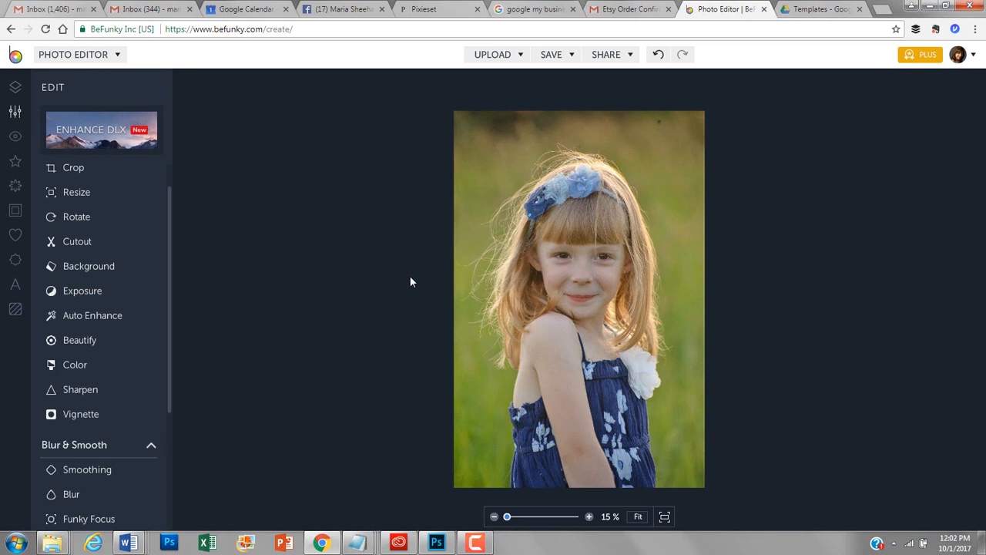
# - Examine the portrait more closely and look through the available Touch Up and Edit tools
pyautogui.click(590, 517)
pyautogui.click(589, 517)
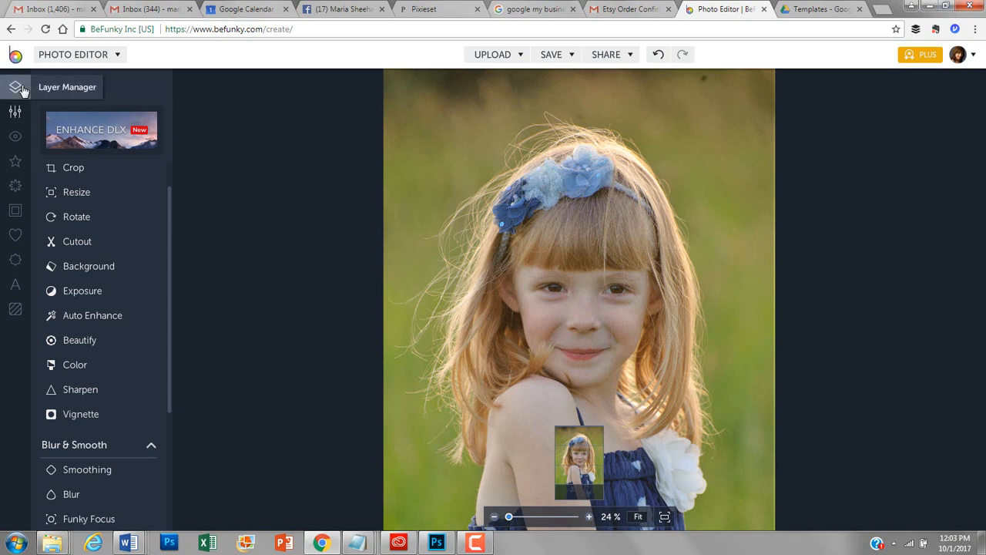
pyautogui.click(16, 138)
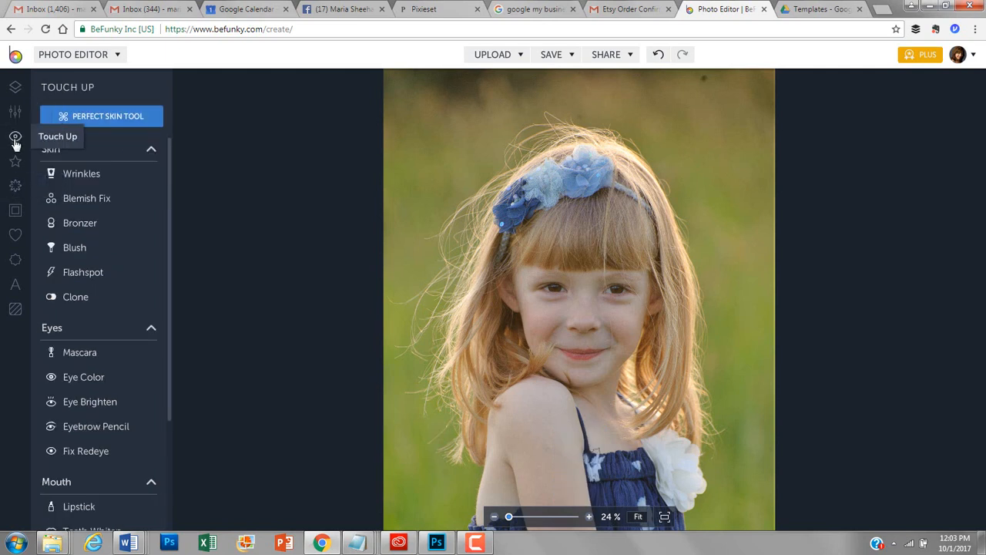
pyautogui.scroll(-3, 167, 262)
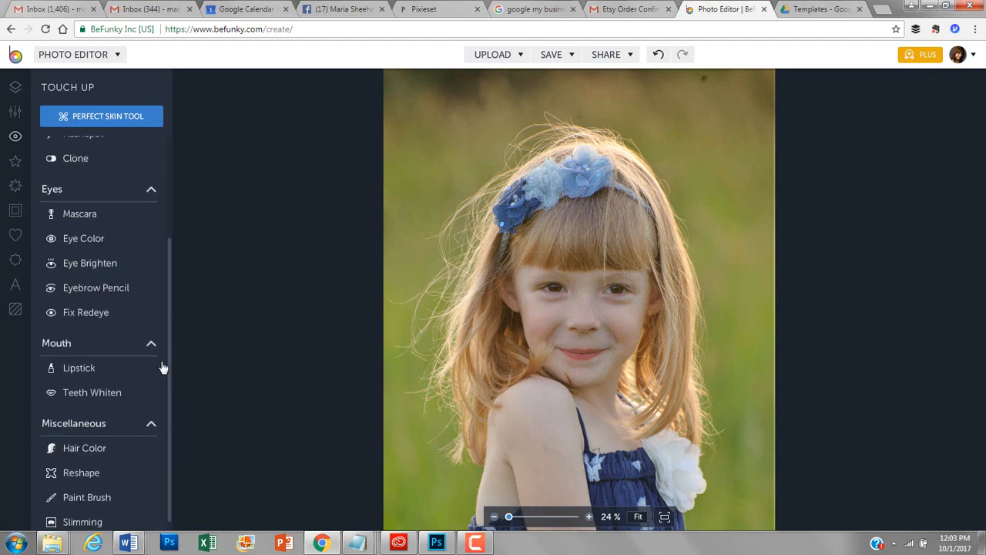
pyautogui.scroll(3, 166, 447)
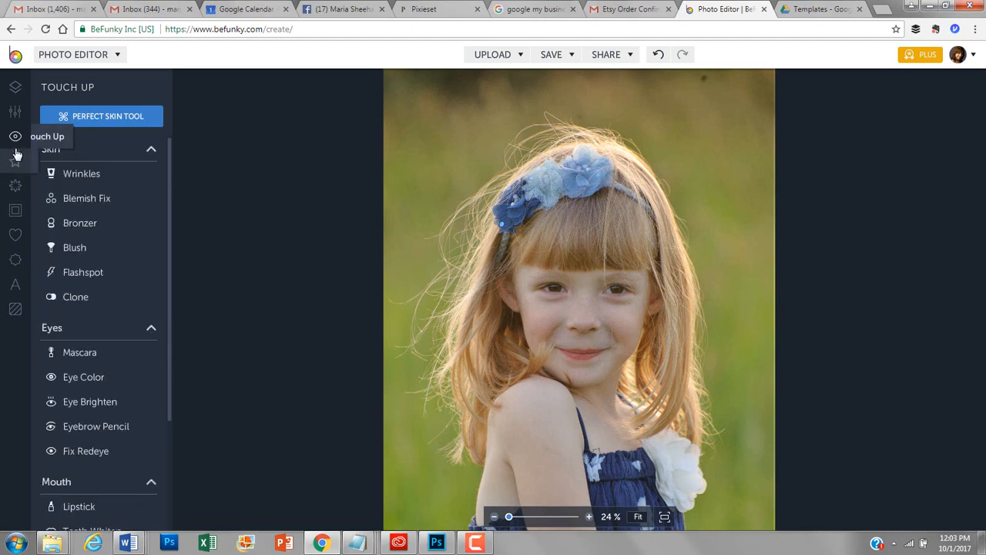
pyautogui.click(14, 111)
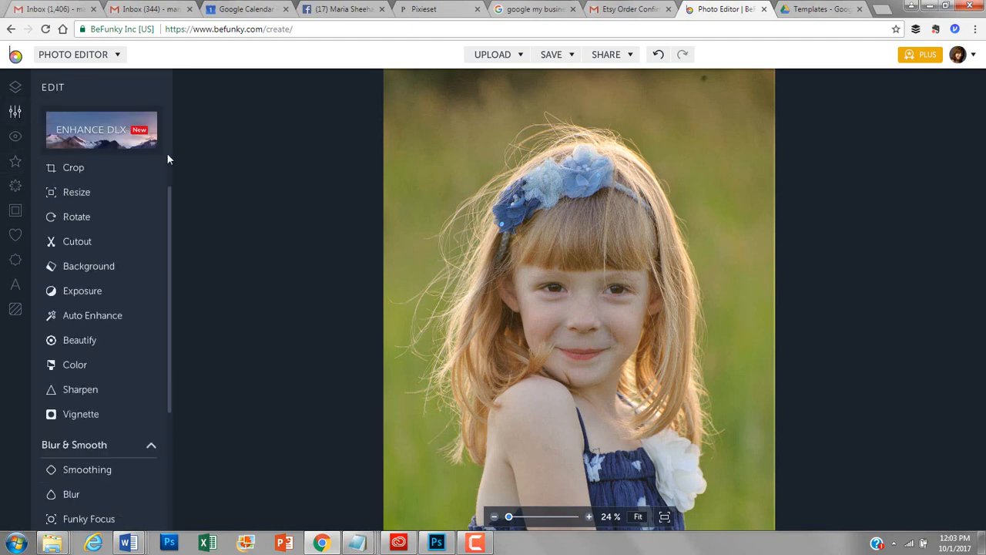
pyautogui.scroll(1, 170, 187)
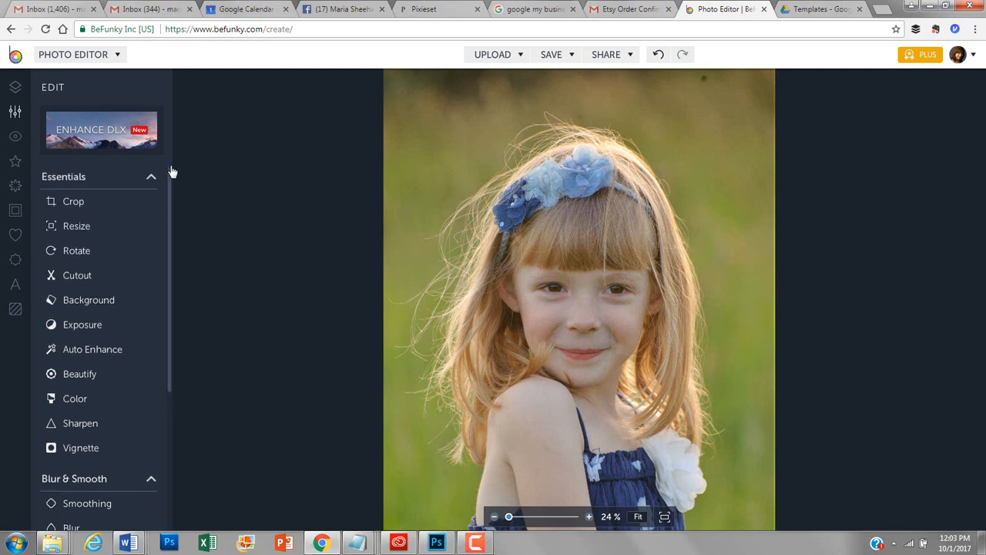
pyautogui.scroll(-2, 172, 243)
pyautogui.moveTo(172, 263); pyautogui.dragTo(177, 187)
# - Try to clone background over the stray hairs beside the headband with brush size 0.45 and hardness 0.02
pyautogui.click(15, 136)
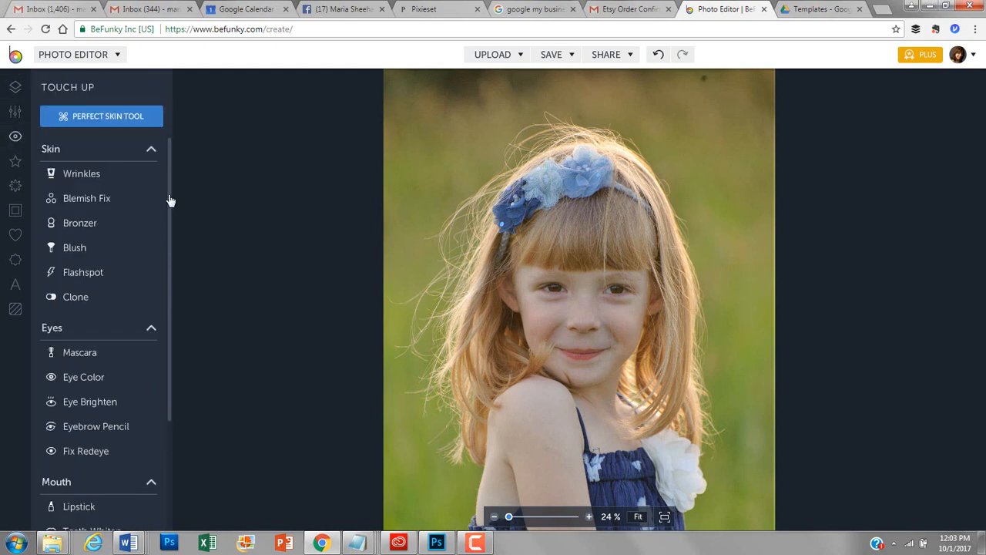
pyautogui.moveTo(171, 200); pyautogui.dragTo(169, 218)
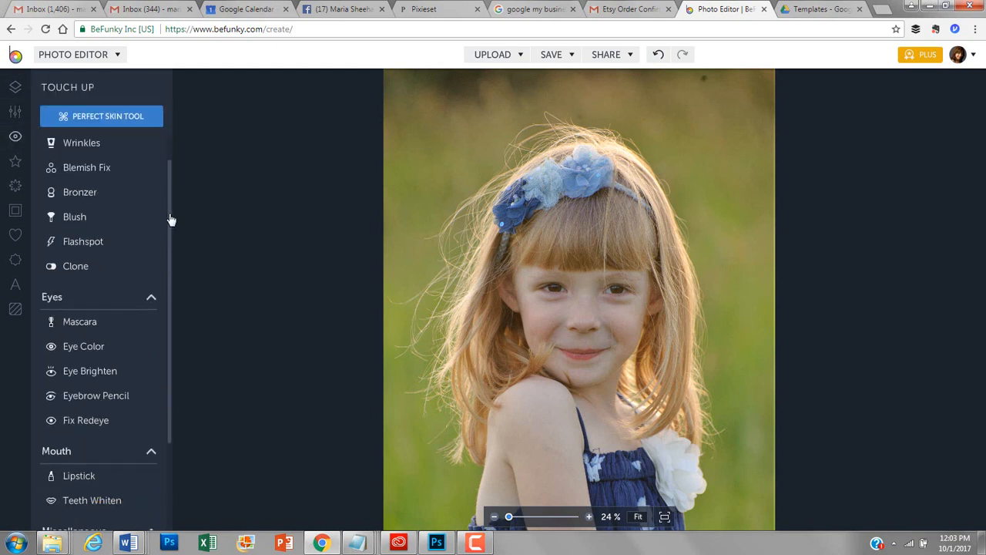
pyautogui.click(74, 269)
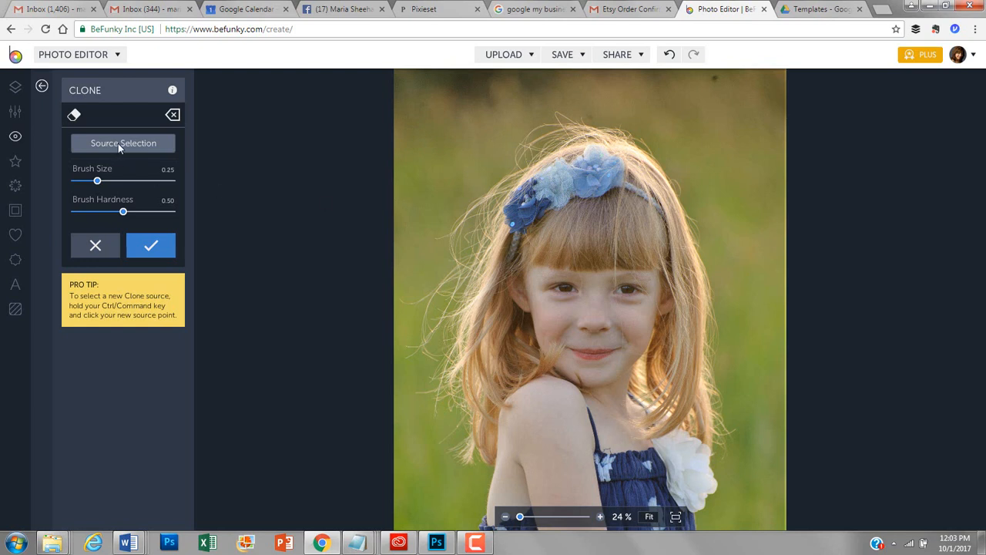
pyautogui.click(429, 144)
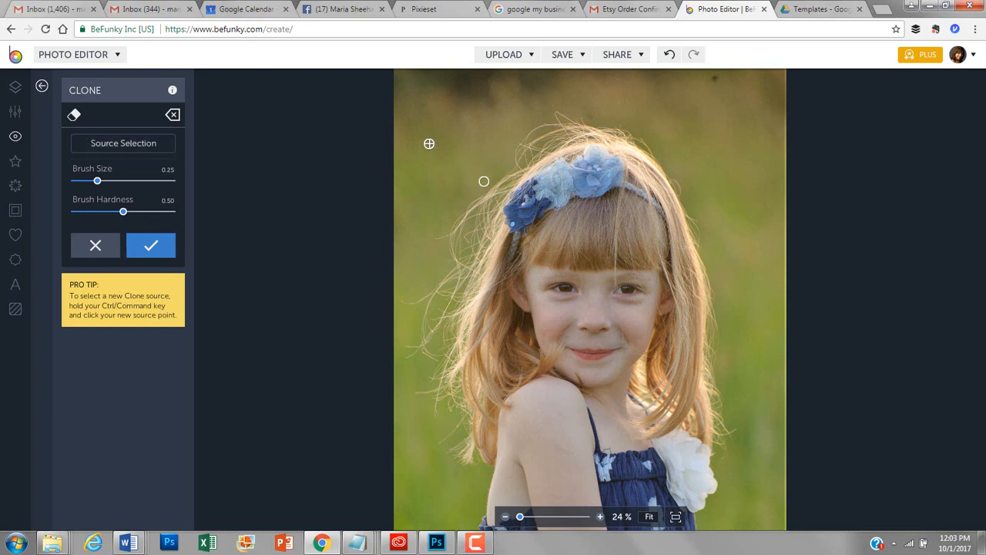
pyautogui.moveTo(124, 215); pyautogui.dragTo(91, 215)
pyautogui.moveTo(98, 179); pyautogui.dragTo(118, 180)
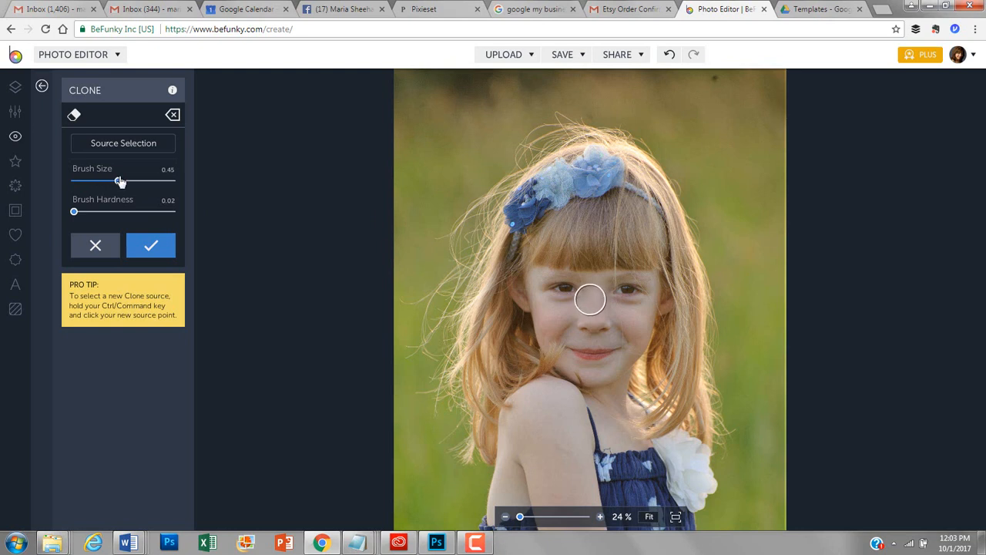
pyautogui.moveTo(481, 187)
pyautogui.mouseDown()
pyautogui.moveTo(502, 166)
pyautogui.moveTo(484, 198)
pyautogui.moveTo(511, 158)
pyautogui.moveTo(488, 165)
pyautogui.moveTo(484, 173)
pyautogui.moveTo(534, 139)
pyautogui.moveTo(501, 161)
pyautogui.mouseUp()
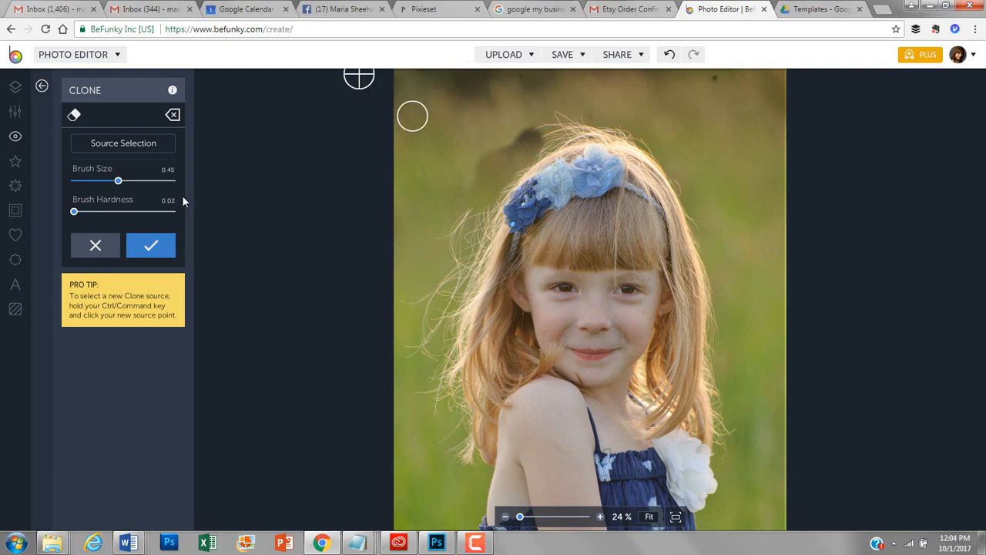
# - Try cloning over the stray hairs again from a fresh background source with brush size 0.36
pyautogui.moveTo(119, 182); pyautogui.dragTo(112, 183)
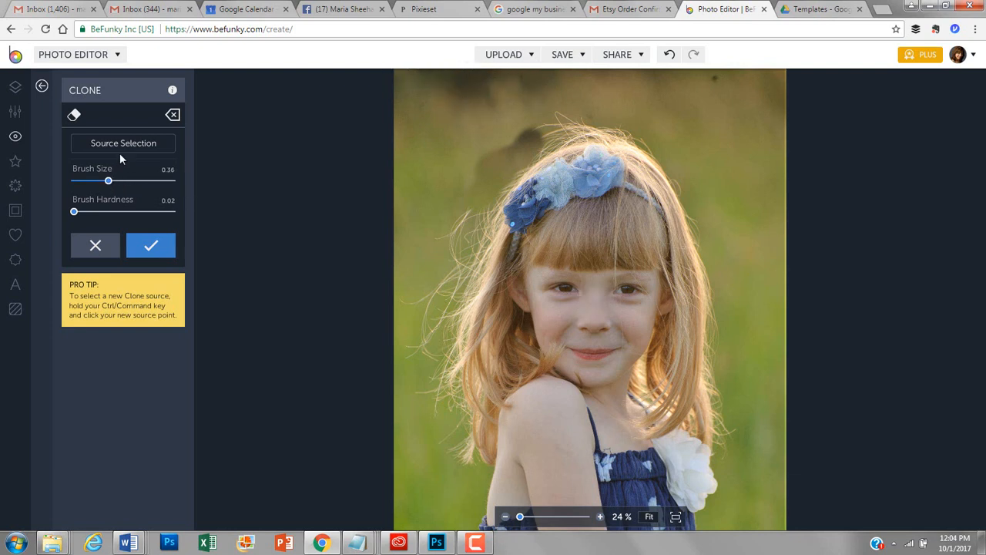
pyautogui.click(119, 147)
pyautogui.click(431, 144)
pyautogui.moveTo(484, 164)
pyautogui.mouseDown()
pyautogui.moveTo(533, 131)
pyautogui.moveTo(507, 140)
pyautogui.mouseUp()
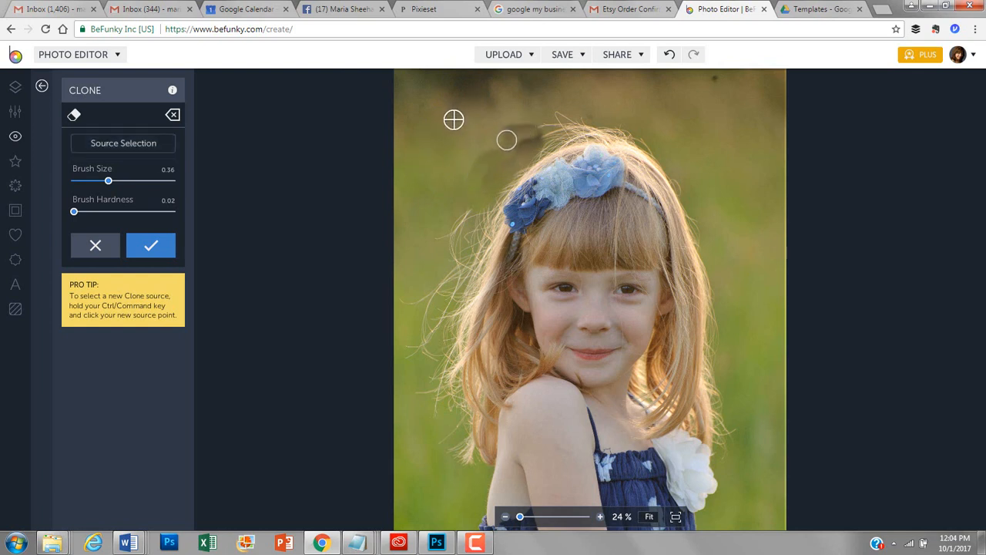
# - Set the Clone brush hardness to 0.00 and discard the cloning strokes
pyautogui.moveTo(76, 213); pyautogui.dragTo(158, 214)
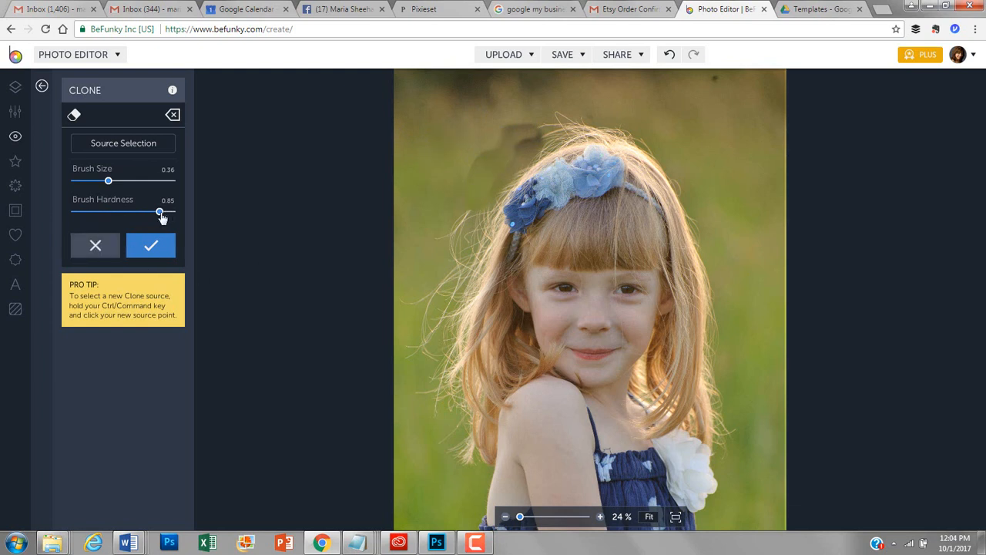
pyautogui.moveTo(160, 213); pyautogui.dragTo(71, 214)
pyautogui.click(110, 245)
# - Restart Clone with brush size 0.23, sample the background beside the hair and paint over the stray hairs
pyautogui.click(91, 270)
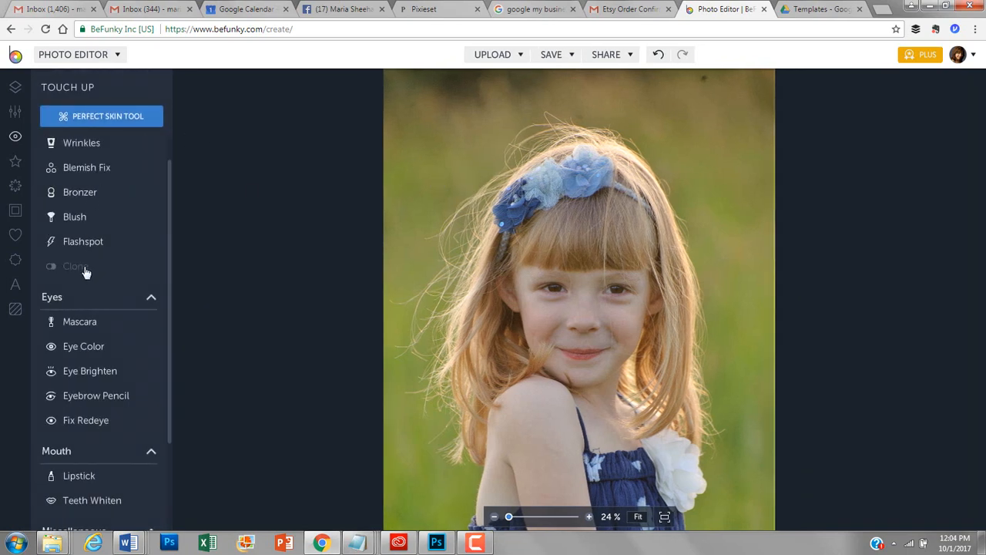
pyautogui.moveTo(109, 182); pyautogui.dragTo(98, 182)
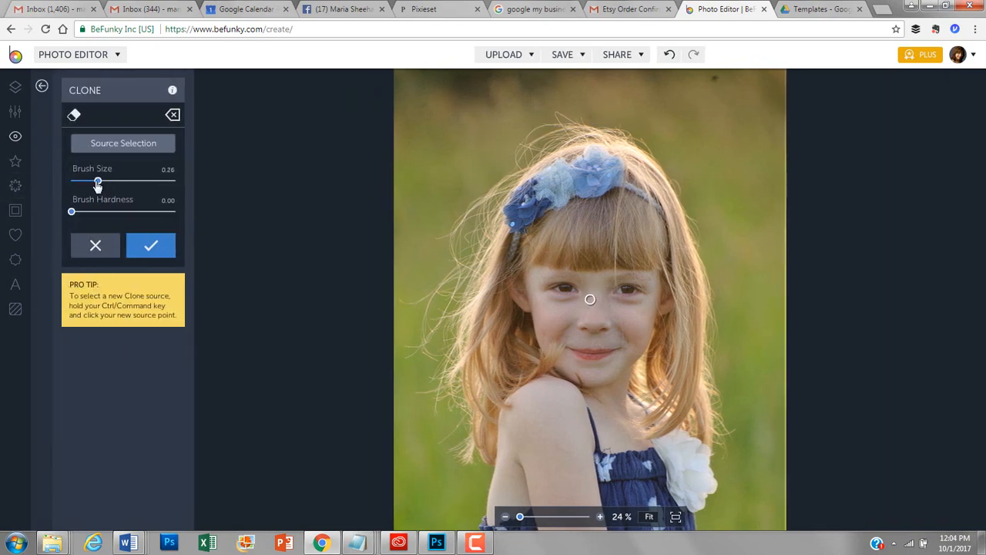
pyautogui.click(452, 151)
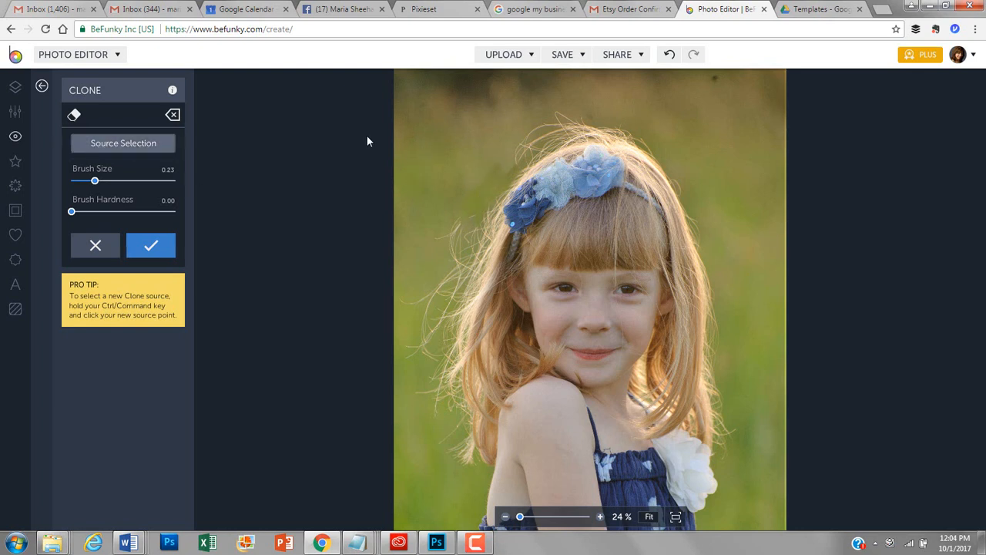
pyautogui.click(452, 161)
pyautogui.click(474, 141)
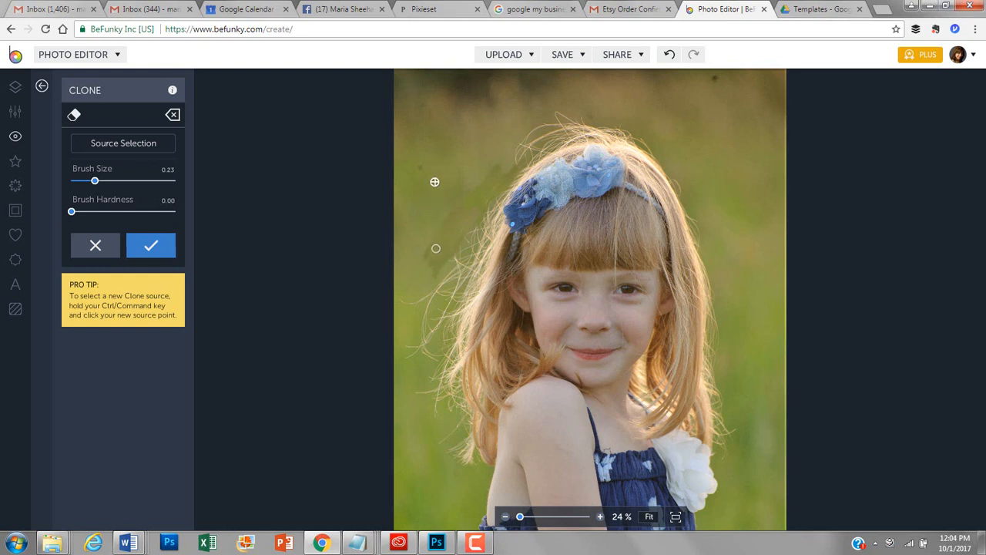
# - Set the Clone brush size to 0.41 and clone freshly sampled background over the stray hairs above the headband flowers
pyautogui.moveTo(94, 182); pyautogui.dragTo(114, 181)
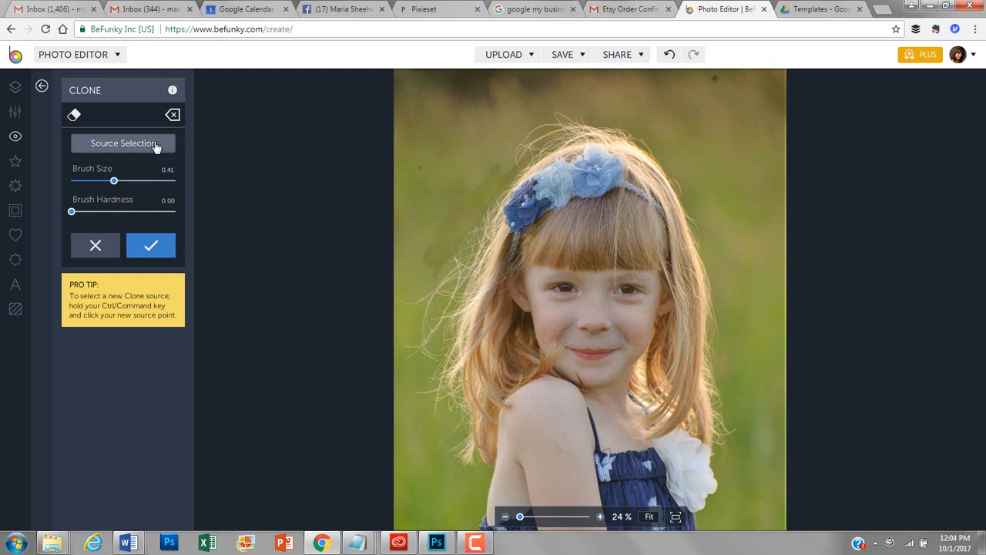
pyautogui.click(123, 146)
pyautogui.click(447, 156)
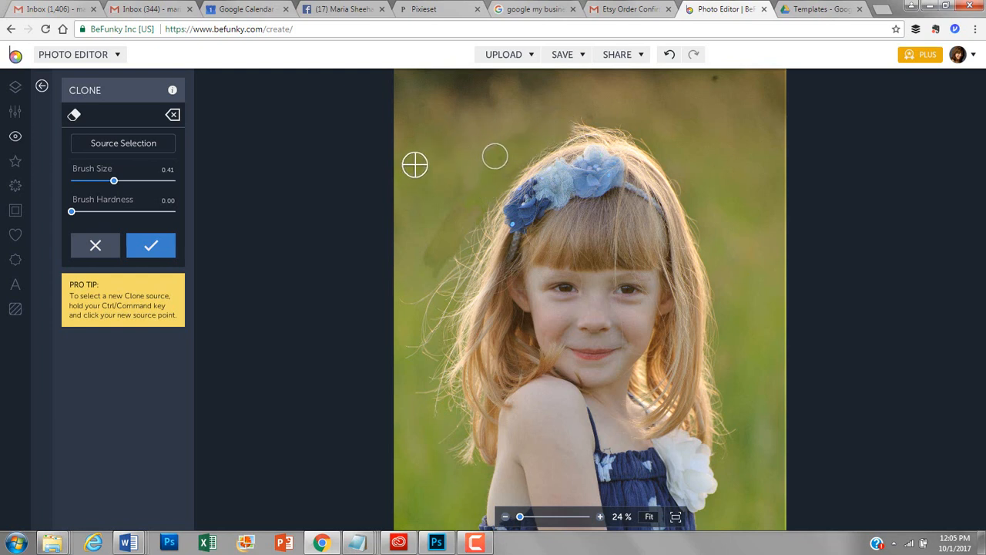
pyautogui.click(160, 153)
pyautogui.click(454, 138)
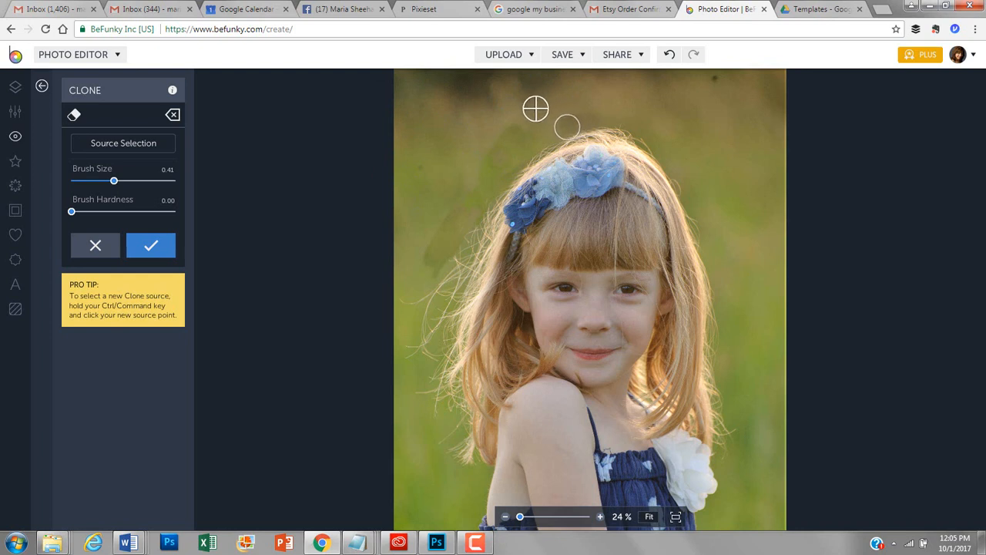
# - Sample background from the area to the right of the head and clone over the flyaway hairs at the crown
pyautogui.click(150, 142)
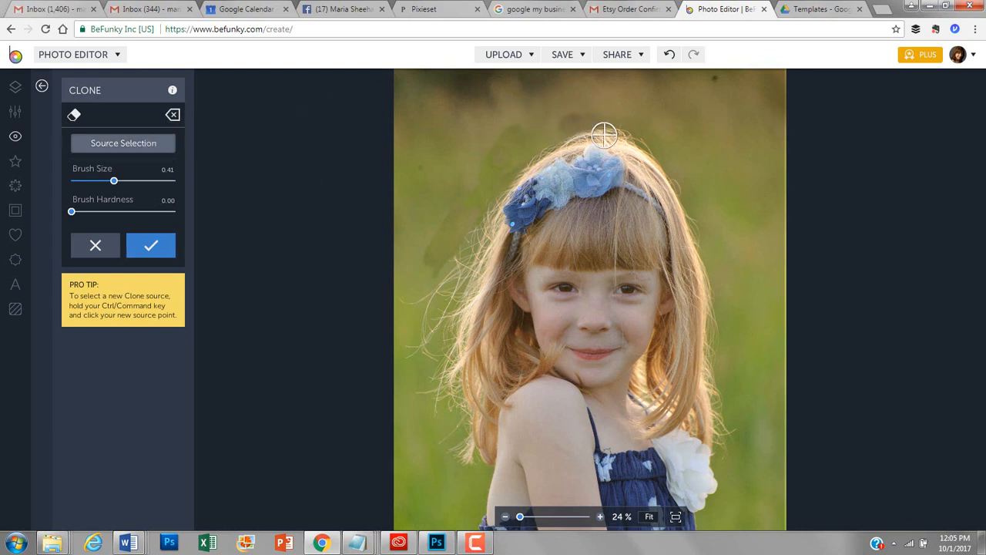
pyautogui.click(730, 141)
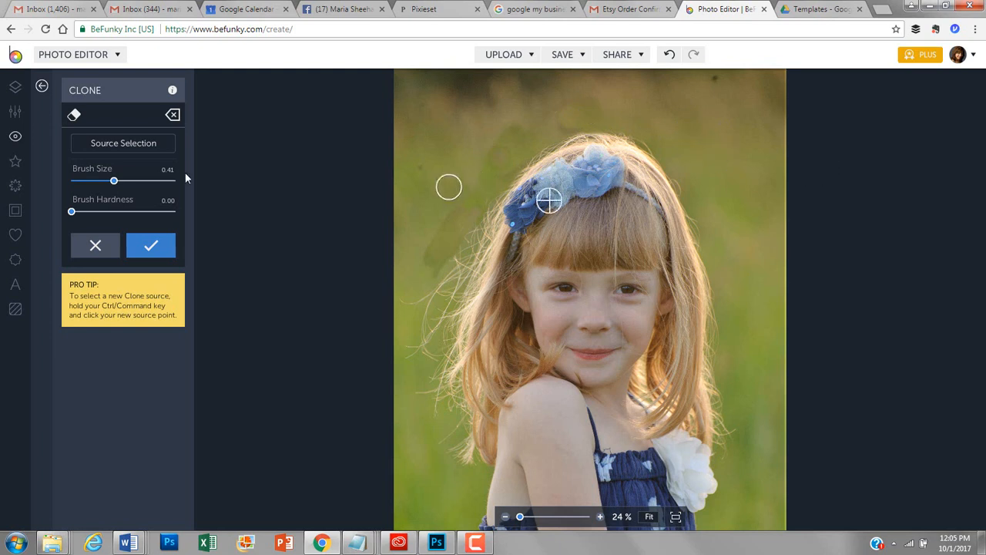
pyautogui.click(145, 147)
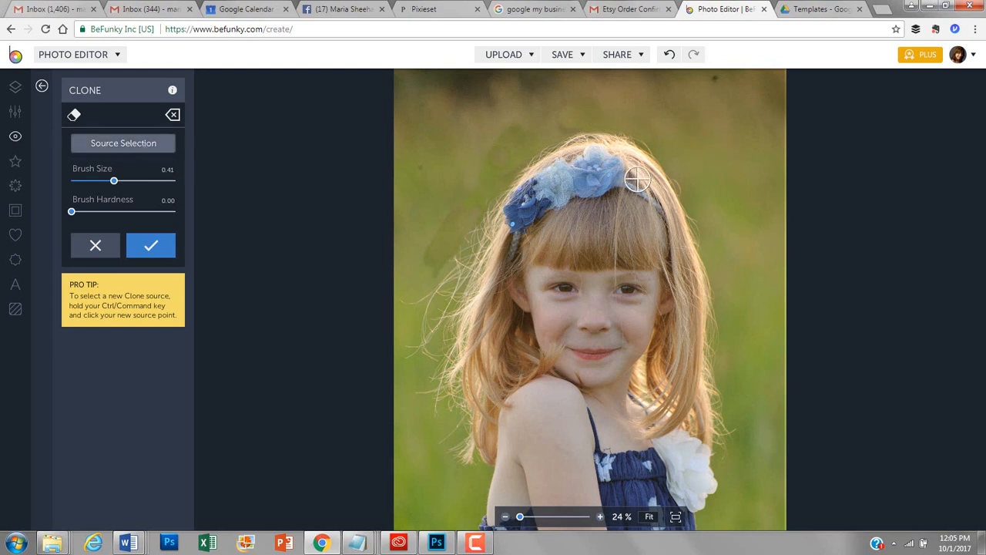
pyautogui.click(710, 121)
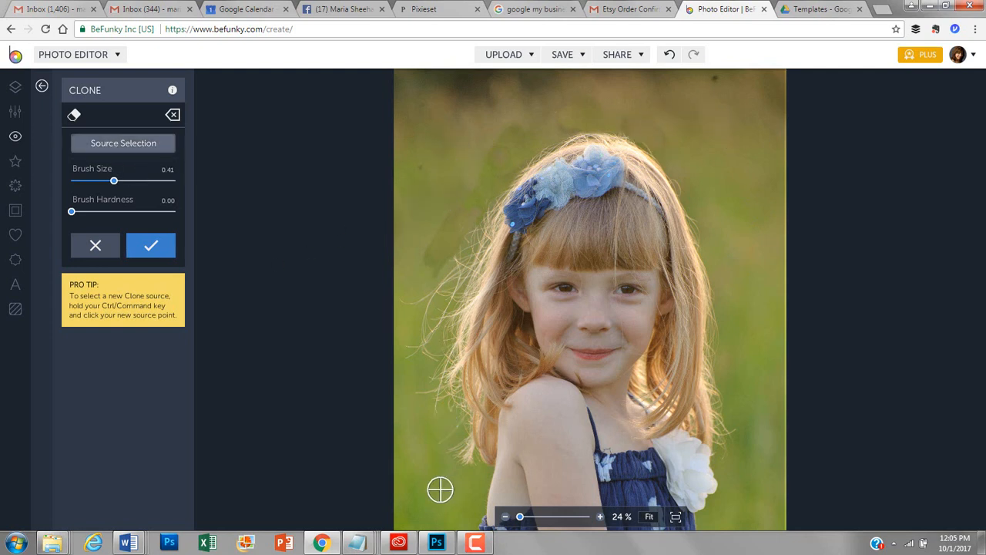
# - Set the Clone brush size to 0.35 and clone background over the stray hairs along the left edge of the hair
pyautogui.moveTo(114, 183); pyautogui.dragTo(108, 181)
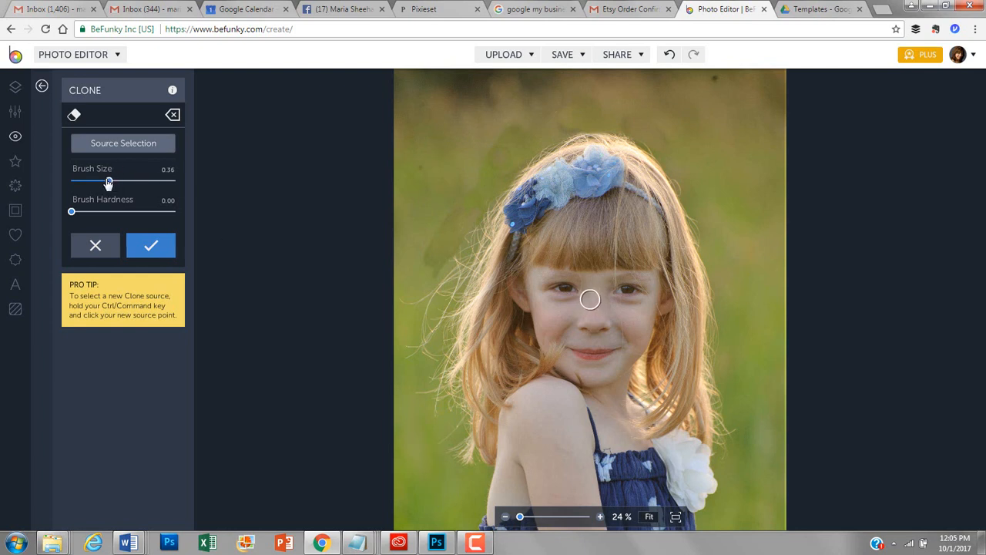
pyautogui.click(425, 204)
pyautogui.moveTo(456, 258)
pyautogui.mouseDown()
pyautogui.moveTo(483, 200)
pyautogui.moveTo(453, 269)
pyautogui.moveTo(487, 190)
pyautogui.moveTo(467, 237)
pyautogui.moveTo(495, 197)
pyautogui.moveTo(457, 256)
pyautogui.moveTo(438, 317)
pyautogui.moveTo(445, 267)
pyautogui.moveTo(431, 309)
pyautogui.mouseUp()
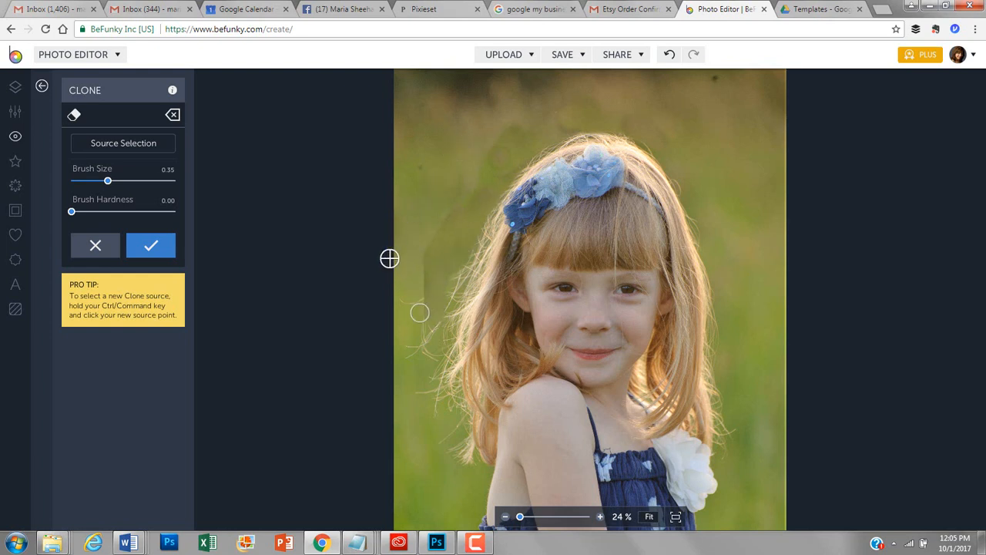
pyautogui.click(131, 143)
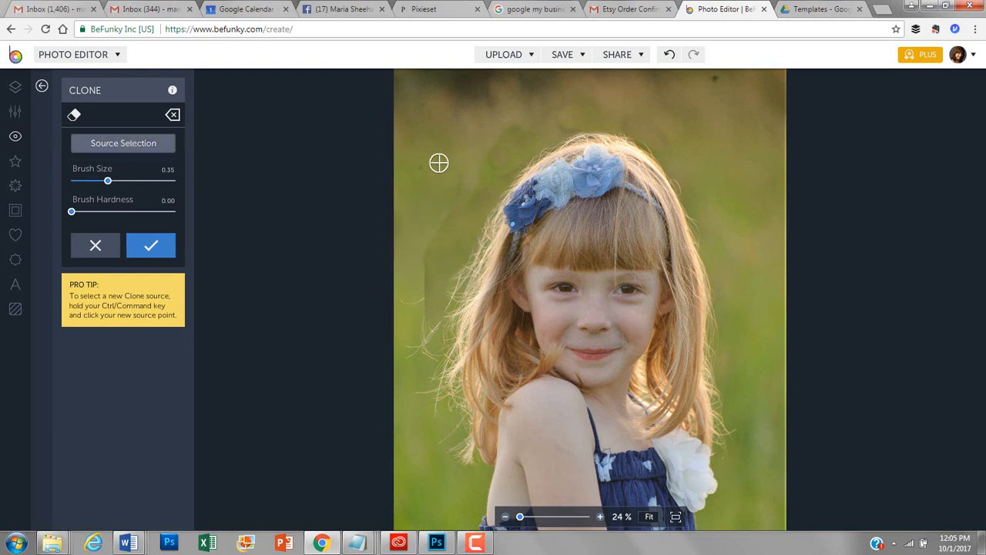
pyautogui.click(445, 145)
pyautogui.moveTo(423, 254)
pyautogui.mouseDown()
pyautogui.moveTo(424, 331)
pyautogui.moveTo(403, 322)
pyautogui.moveTo(436, 115)
pyautogui.mouseUp()
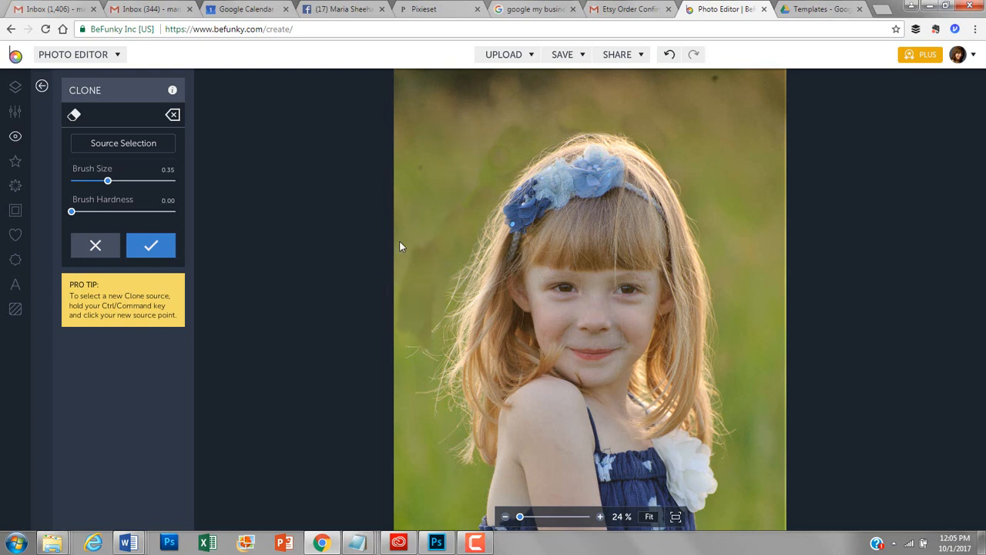
# - Resample the background, clone out the remaining stray hairs left of the face and shoulder, and apply the cloning
pyautogui.click(114, 146)
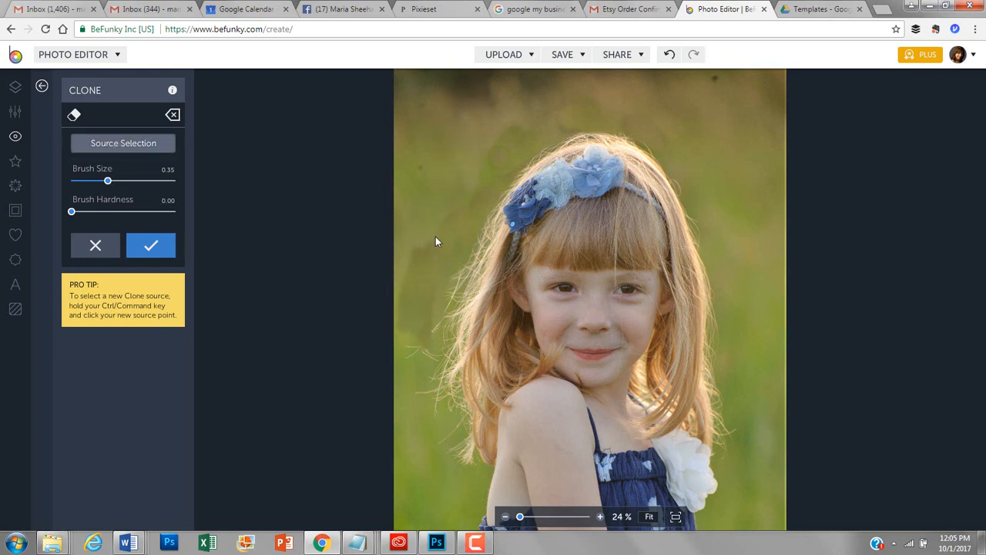
pyautogui.click(434, 173)
pyautogui.moveTo(466, 266)
pyautogui.mouseDown()
pyautogui.moveTo(444, 307)
pyautogui.moveTo(480, 211)
pyautogui.moveTo(447, 275)
pyautogui.moveTo(436, 342)
pyautogui.moveTo(492, 200)
pyautogui.moveTo(451, 305)
pyautogui.moveTo(440, 374)
pyautogui.moveTo(443, 268)
pyautogui.mouseUp()
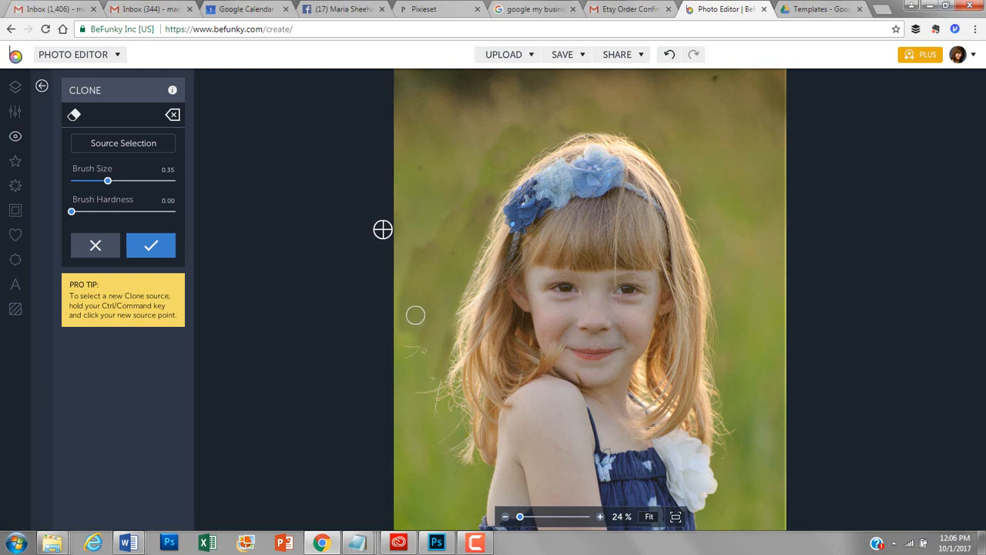
pyautogui.click(94, 146)
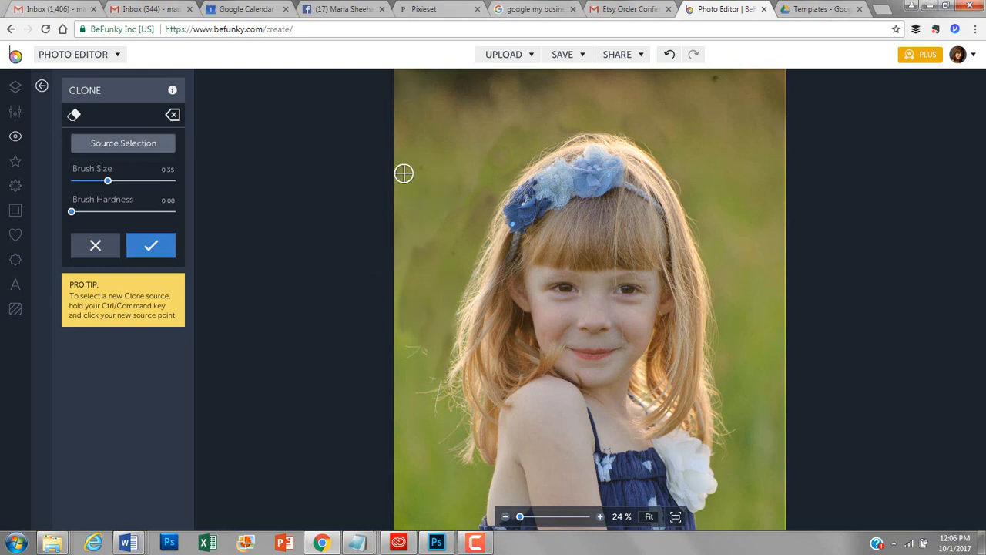
pyautogui.click(433, 198)
pyautogui.moveTo(438, 354)
pyautogui.mouseDown()
pyautogui.moveTo(421, 326)
pyautogui.moveTo(412, 351)
pyautogui.moveTo(405, 337)
pyautogui.moveTo(439, 369)
pyautogui.moveTo(437, 400)
pyautogui.moveTo(409, 385)
pyautogui.mouseUp()
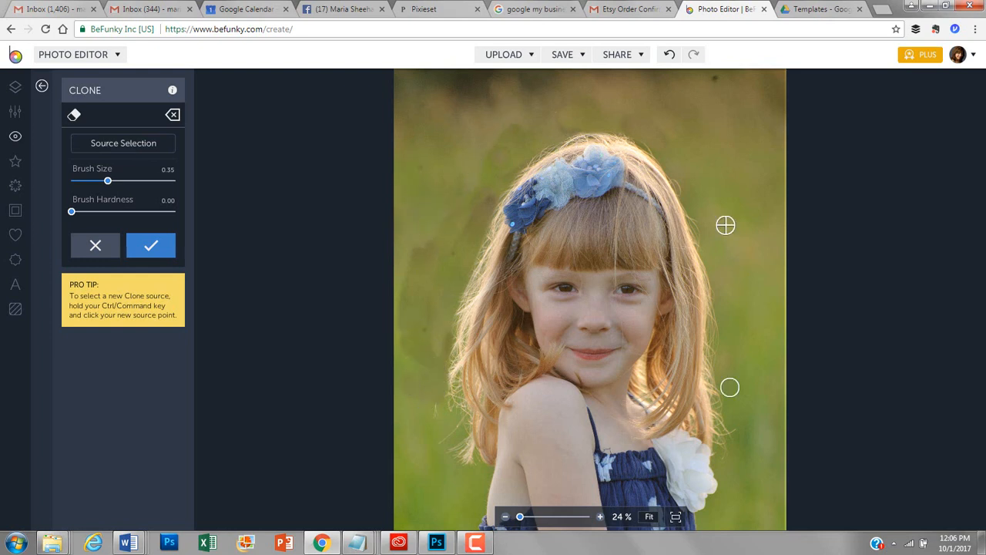
pyautogui.click(154, 246)
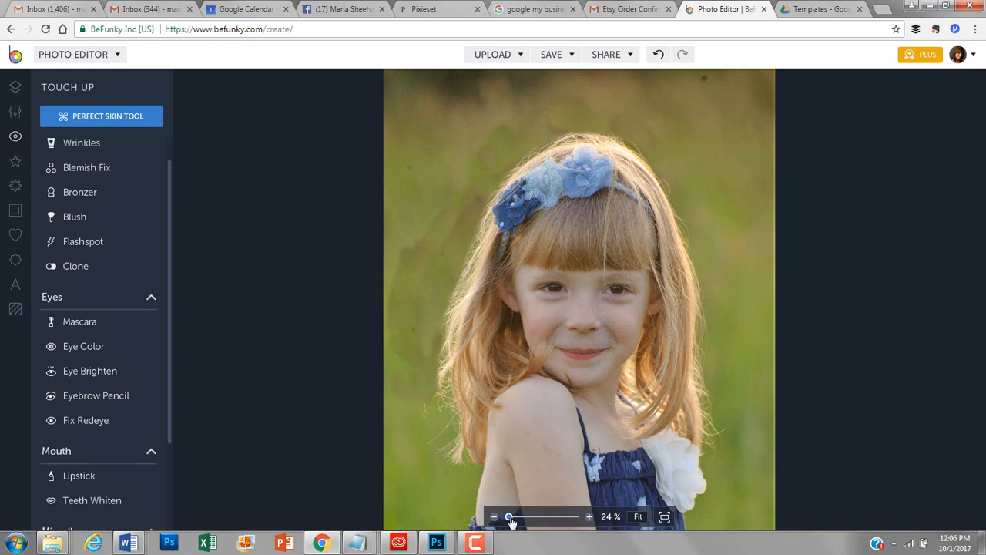
# - Add the Blur effect to the full portrait with an amount of 30
pyautogui.moveTo(511, 520); pyautogui.dragTo(507, 524)
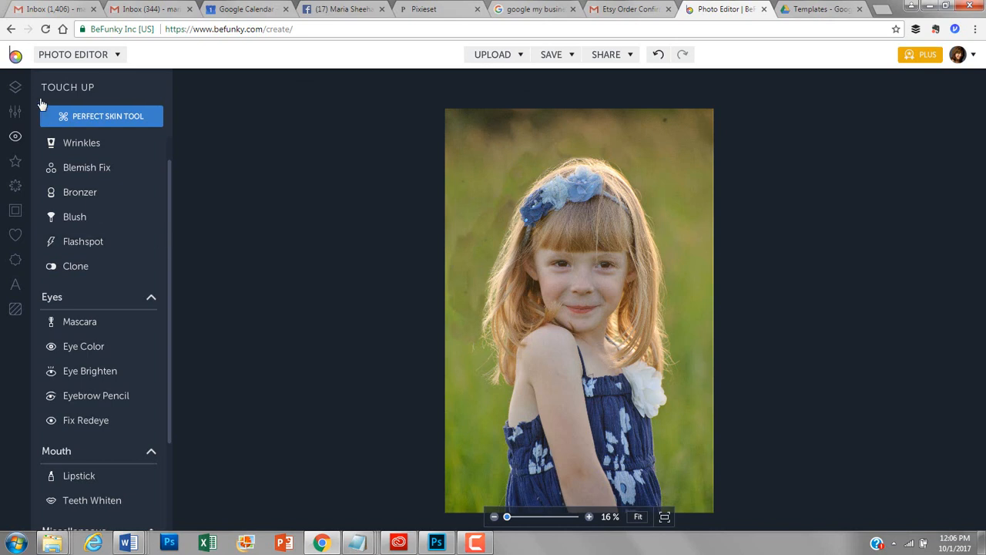
pyautogui.scroll(-1, 172, 260)
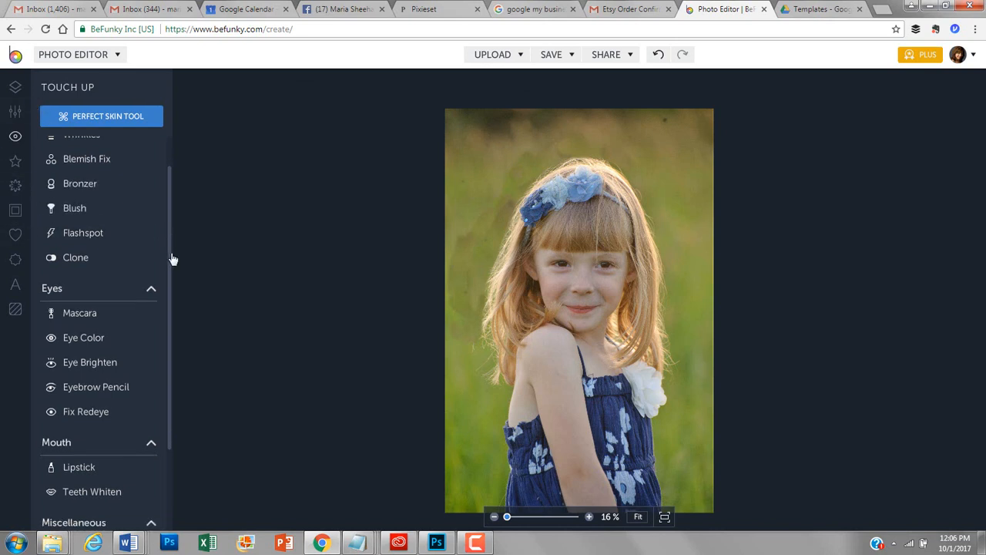
pyautogui.moveTo(172, 260); pyautogui.dragTo(176, 400)
pyautogui.click(15, 112)
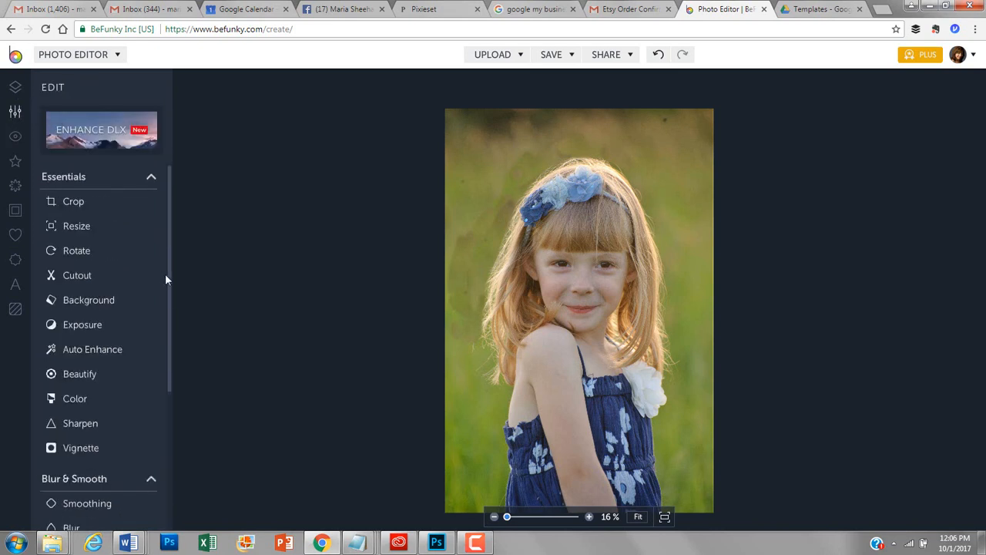
pyautogui.moveTo(167, 275); pyautogui.dragTo(165, 392)
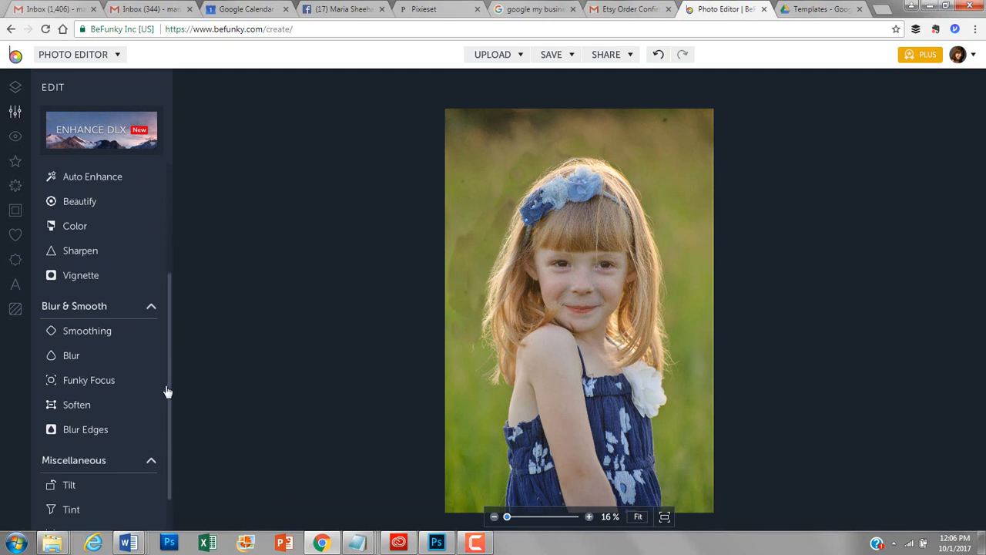
pyautogui.click(71, 356)
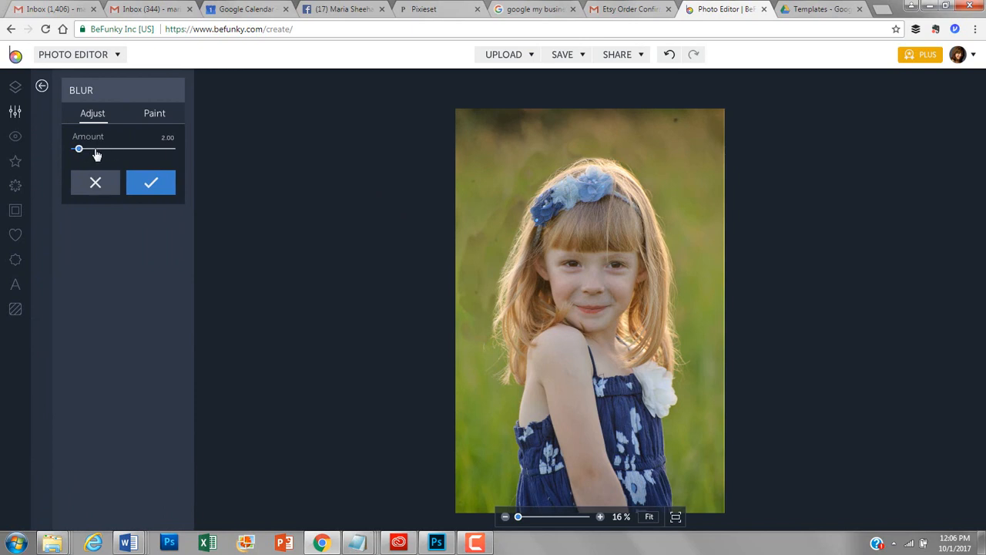
pyautogui.moveTo(129, 154); pyautogui.dragTo(158, 153)
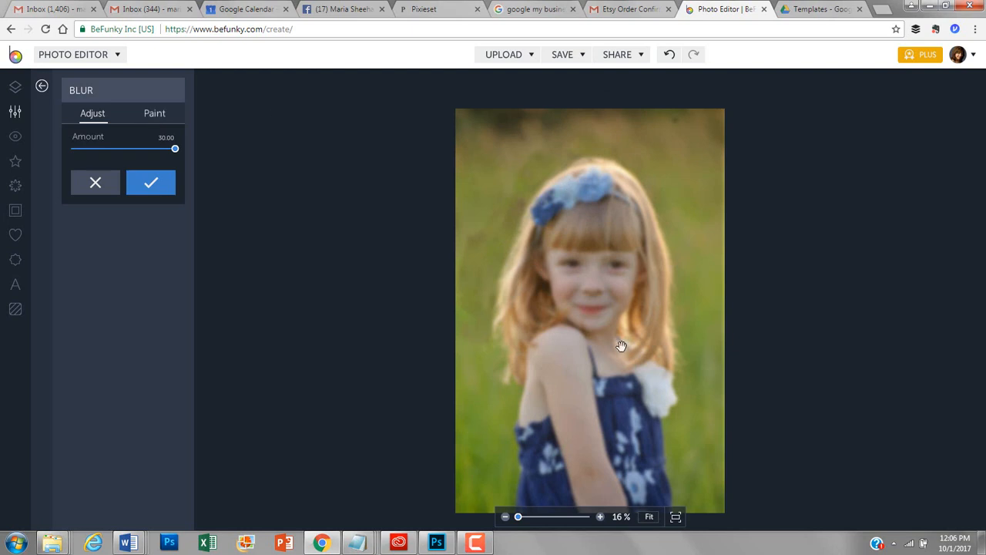
# - Invert the blur for painting it on, with brush size 73, hardness 0% and strength 100%
pyautogui.click(154, 117)
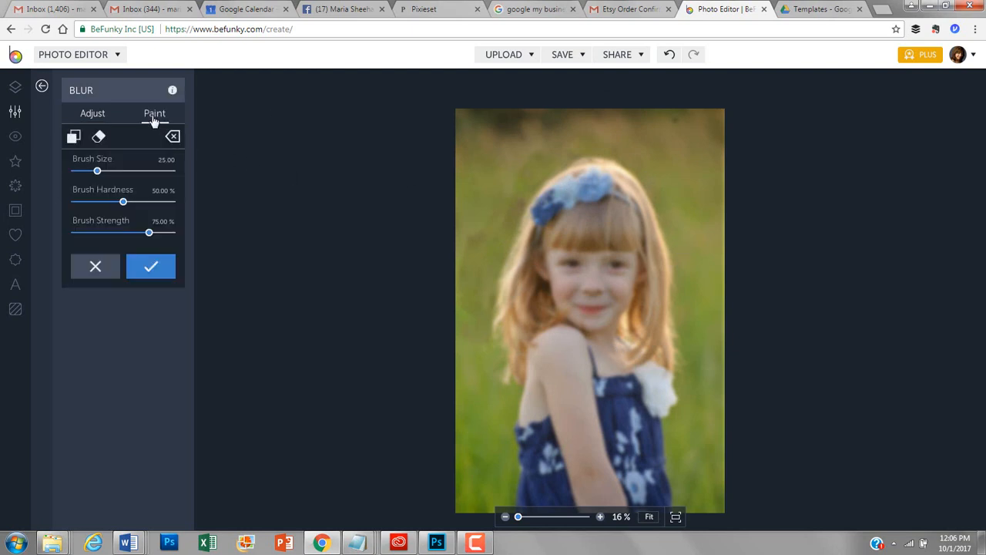
pyautogui.click(74, 138)
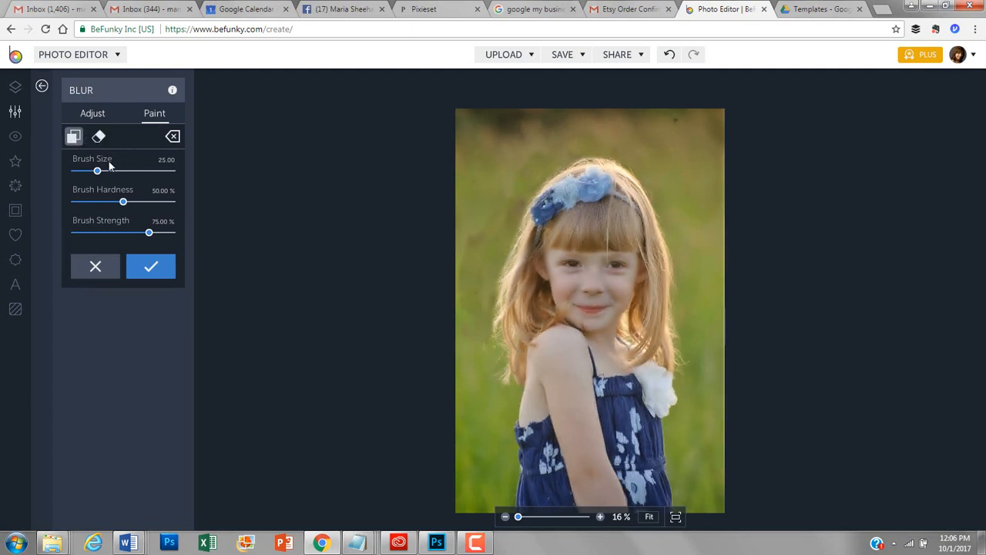
pyautogui.moveTo(124, 202); pyautogui.dragTo(70, 202)
pyautogui.moveTo(148, 236); pyautogui.dragTo(178, 240)
pyautogui.moveTo(97, 170); pyautogui.dragTo(148, 177)
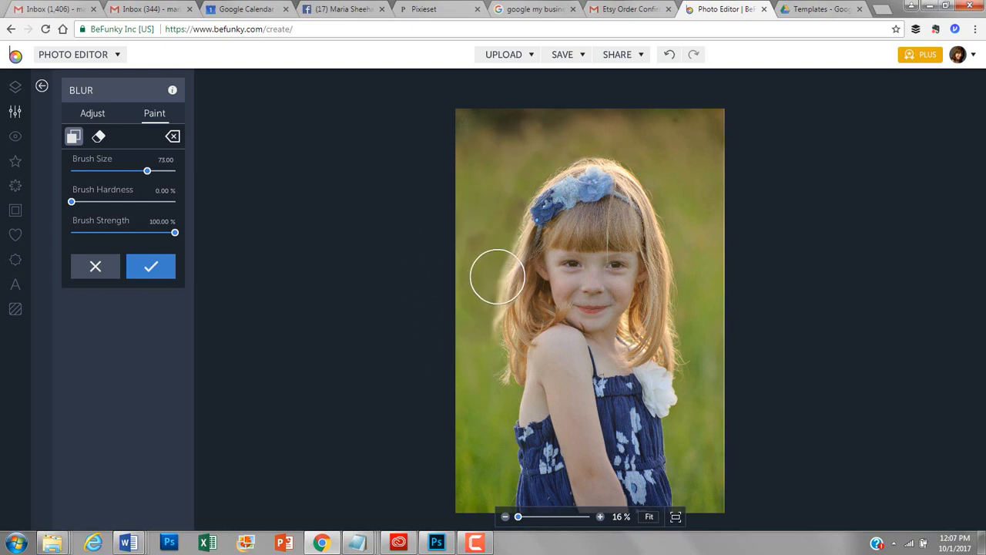
# - Redo the blur painting over the background around the girl, erase spill along her edges, and apply the effect
pyautogui.hotkey('ctrl', 'z')
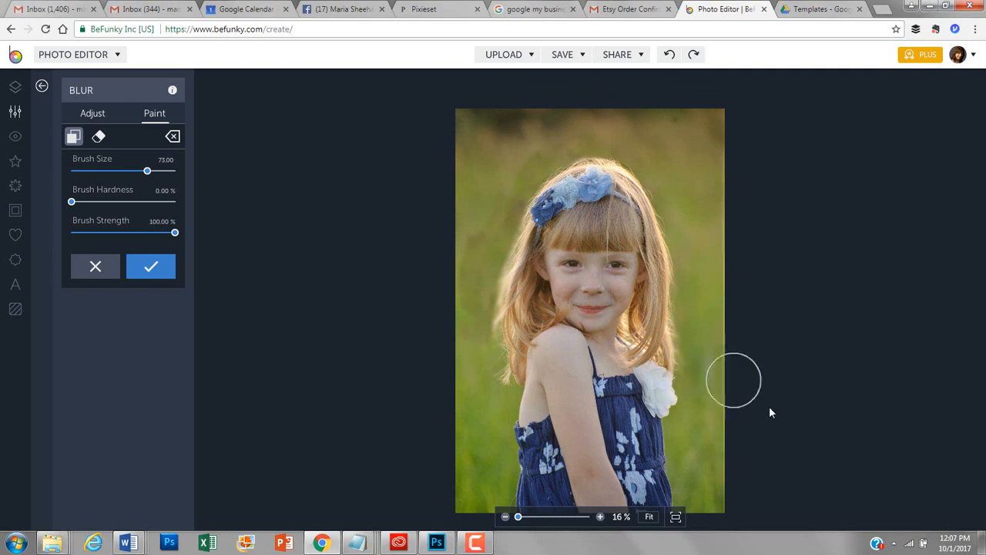
pyautogui.moveTo(535, 165)
pyautogui.mouseDown()
pyautogui.moveTo(477, 154)
pyautogui.moveTo(475, 187)
pyautogui.moveTo(513, 158)
pyautogui.moveTo(478, 244)
pyautogui.moveTo(528, 129)
pyautogui.moveTo(462, 321)
pyautogui.moveTo(528, 134)
pyautogui.moveTo(610, 125)
pyautogui.moveTo(469, 131)
pyautogui.moveTo(449, 147)
pyautogui.moveTo(463, 218)
pyautogui.moveTo(429, 429)
pyautogui.moveTo(471, 527)
pyautogui.moveTo(475, 224)
pyautogui.moveTo(522, 112)
pyautogui.moveTo(449, 302)
pyautogui.mouseUp()
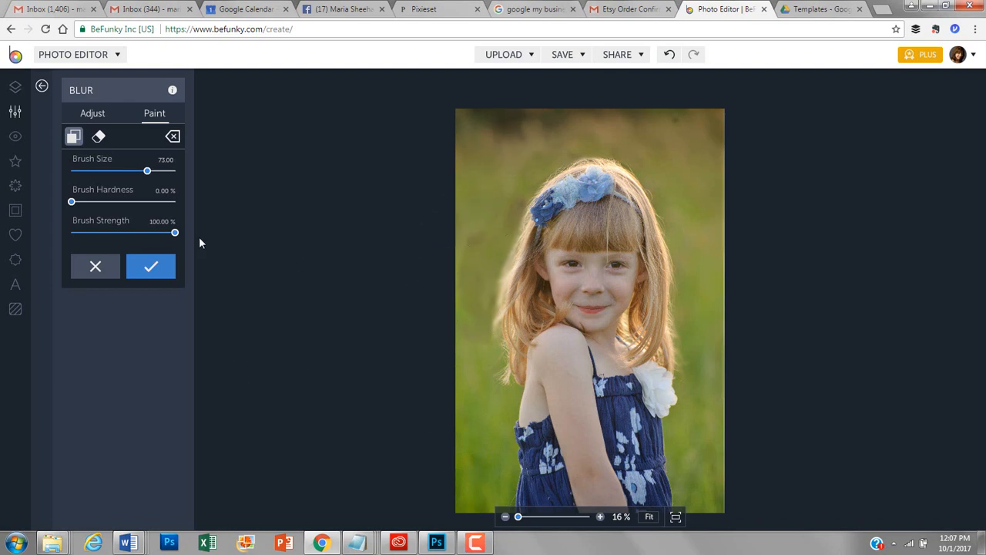
pyautogui.click(99, 139)
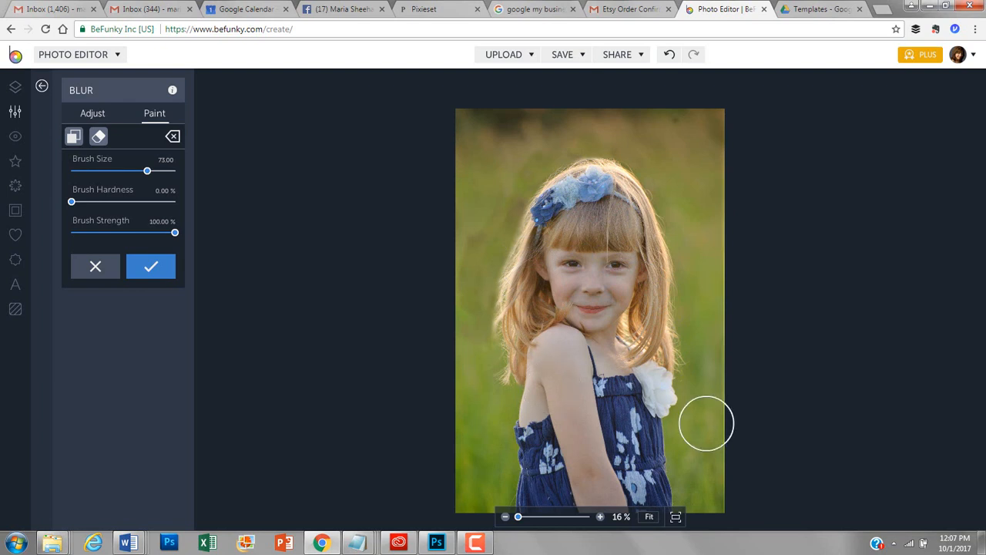
pyautogui.click(161, 278)
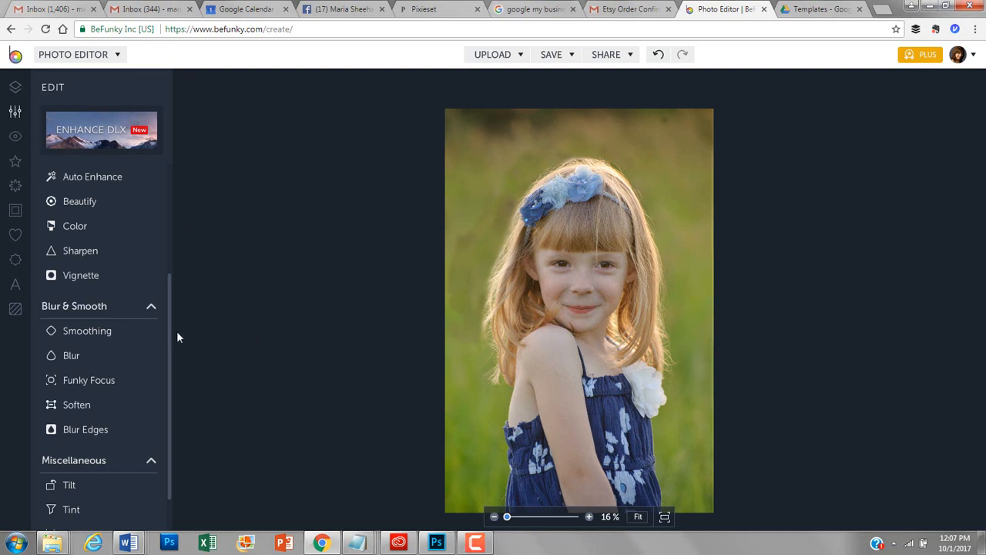
# - Set up Blush for the cheeks with the third pink swatch, strength 0.60, brush size 0.48 and hardness 0.01
pyautogui.click(15, 138)
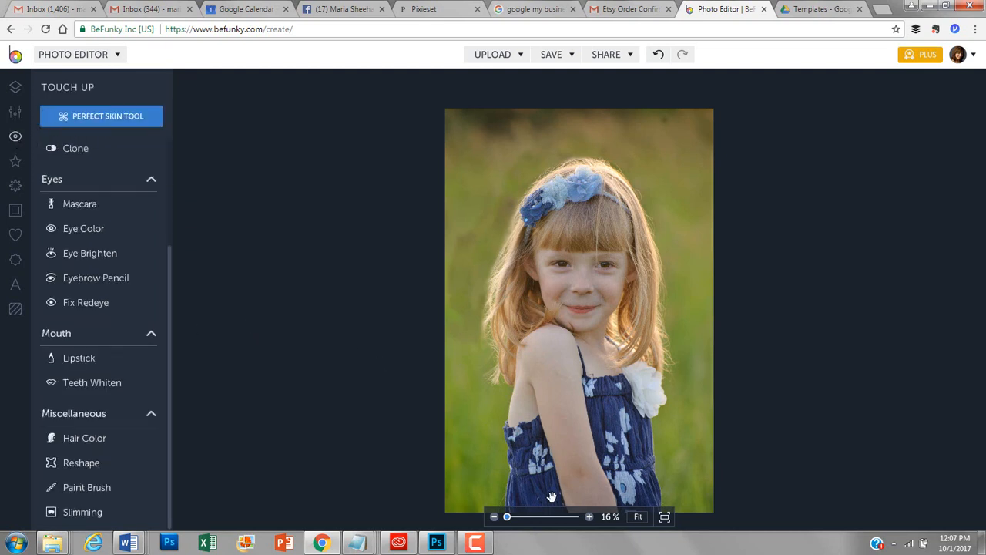
pyautogui.click(589, 517)
pyautogui.click(590, 517)
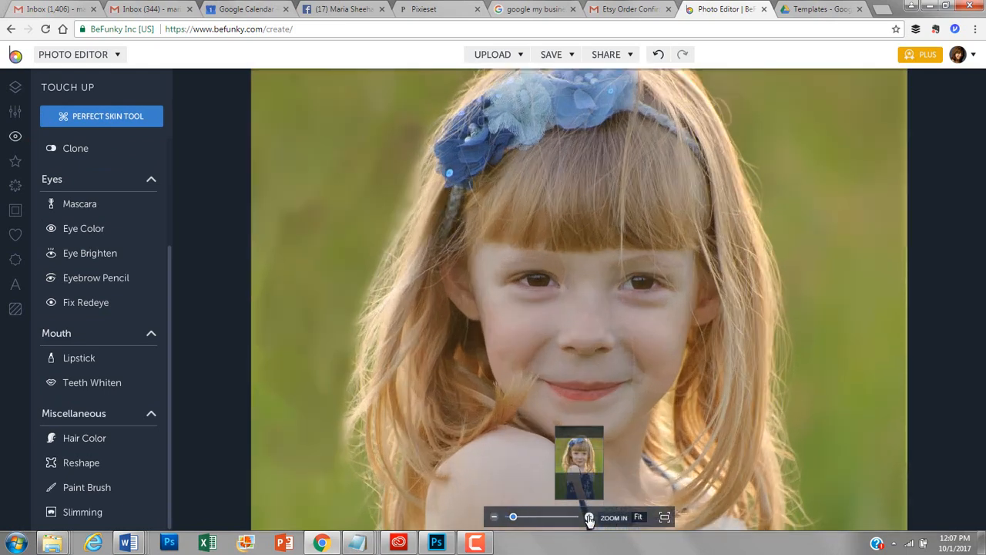
pyautogui.scroll(-1, 557, 227)
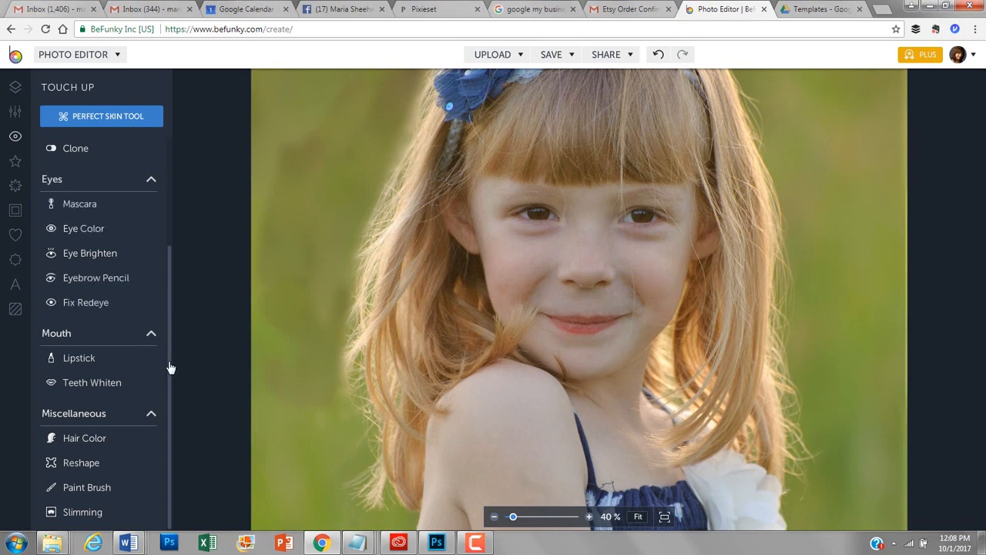
pyautogui.scroll(1, 171, 355)
pyautogui.scroll(-1, 162, 462)
pyautogui.moveTo(171, 473); pyautogui.dragTo(174, 333)
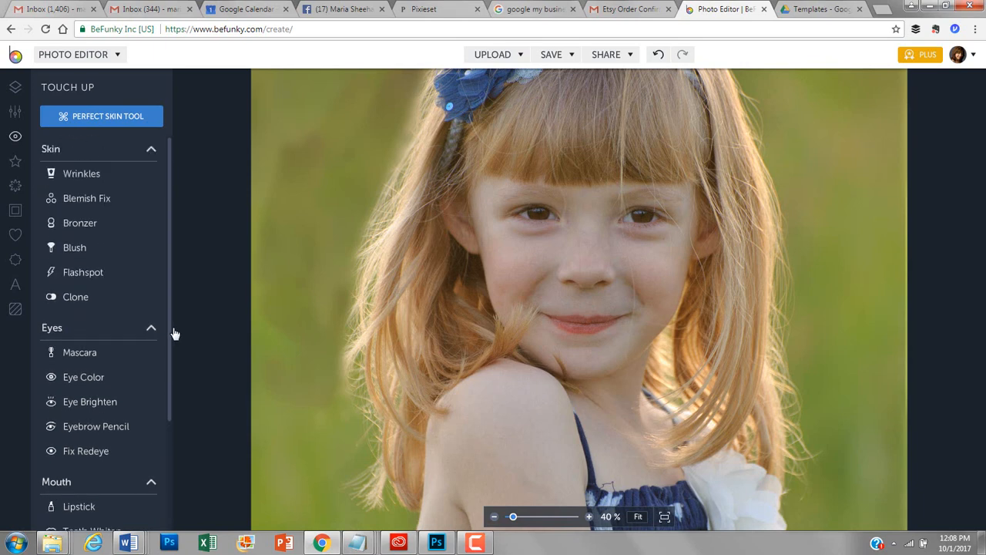
pyautogui.click(91, 250)
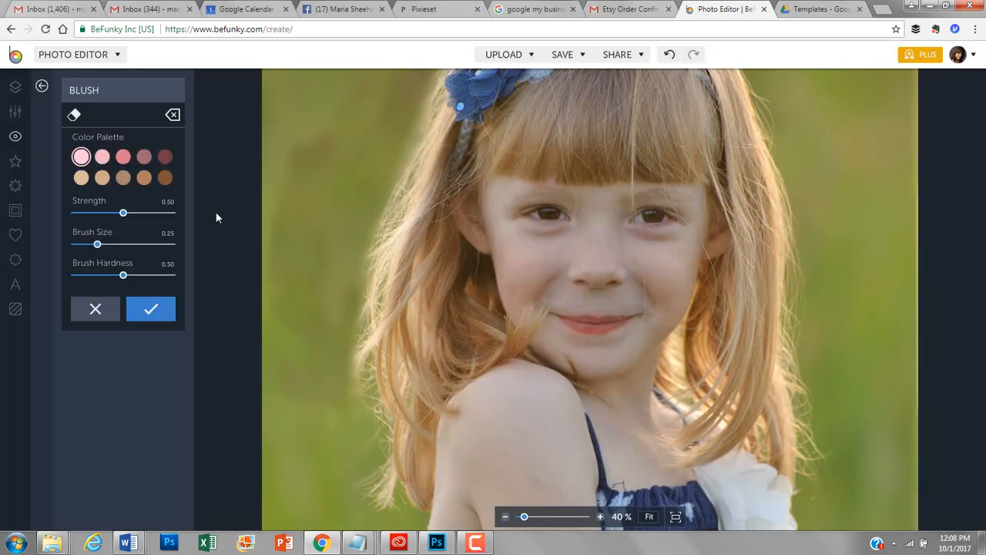
pyautogui.click(126, 158)
pyautogui.moveTo(124, 215); pyautogui.dragTo(137, 217)
pyautogui.moveTo(97, 244)
pyautogui.mouseDown()
pyautogui.moveTo(120, 245)
pyautogui.moveTo(72, 276)
pyautogui.mouseUp()
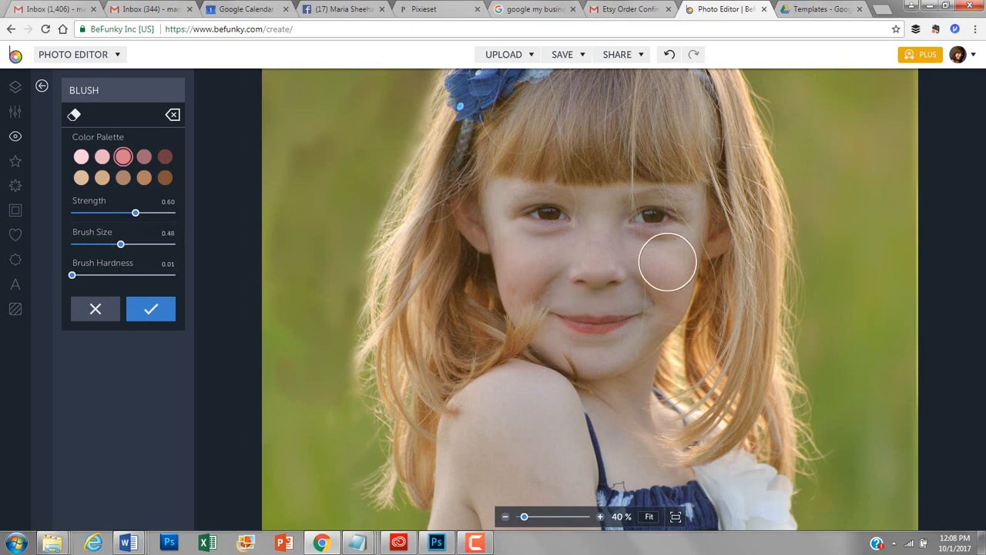
# - Brush the blush onto both of the girl's cheeks and apply it
pyautogui.moveTo(520, 264); pyautogui.dragTo(532, 263)
pyautogui.moveTo(670, 267); pyautogui.dragTo(674, 281)
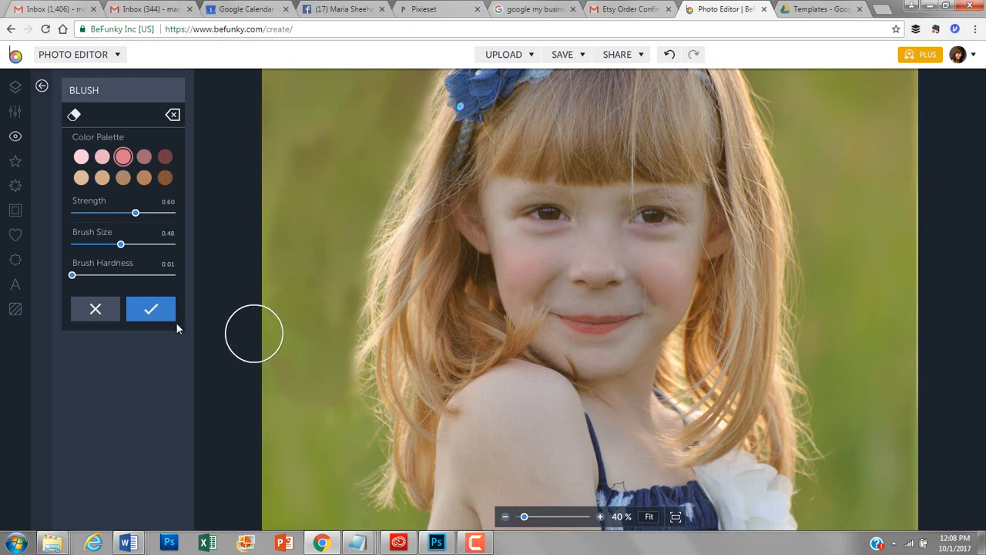
pyautogui.click(154, 310)
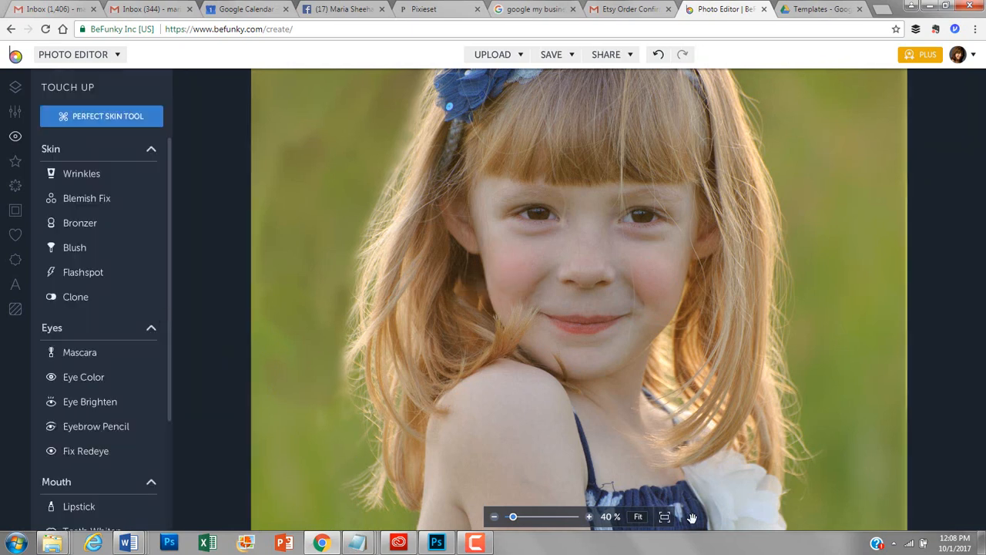
# - Add the Sharpen effect to the full portrait with an amount of 77
pyautogui.moveTo(513, 517); pyautogui.dragTo(511, 521)
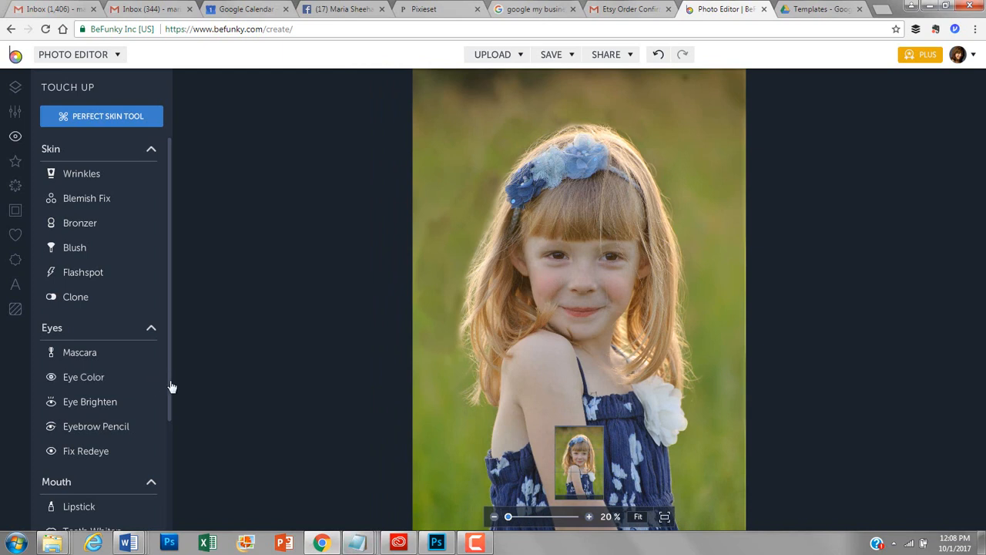
pyautogui.scroll(-1, 169, 416)
pyautogui.scroll(1, 171, 431)
pyautogui.click(16, 113)
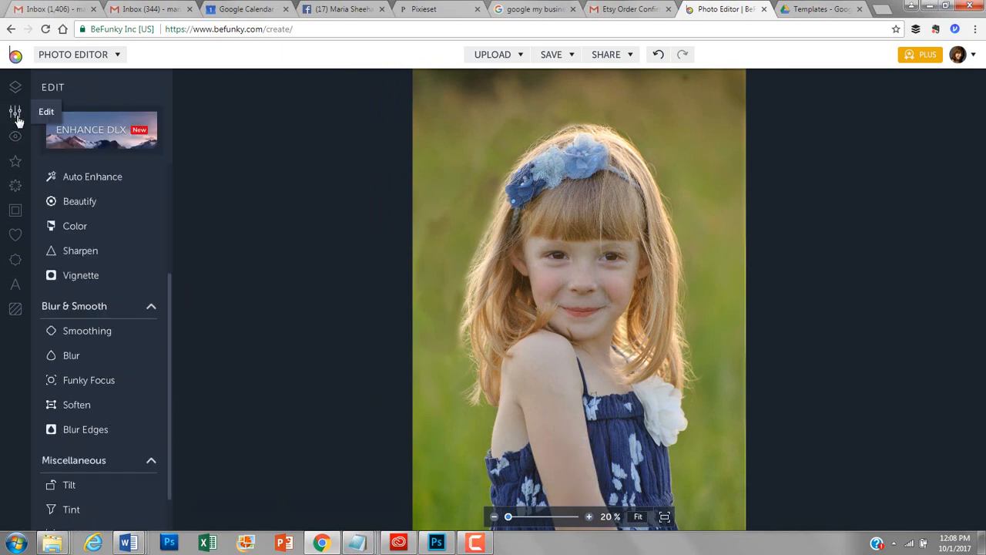
pyautogui.click(79, 254)
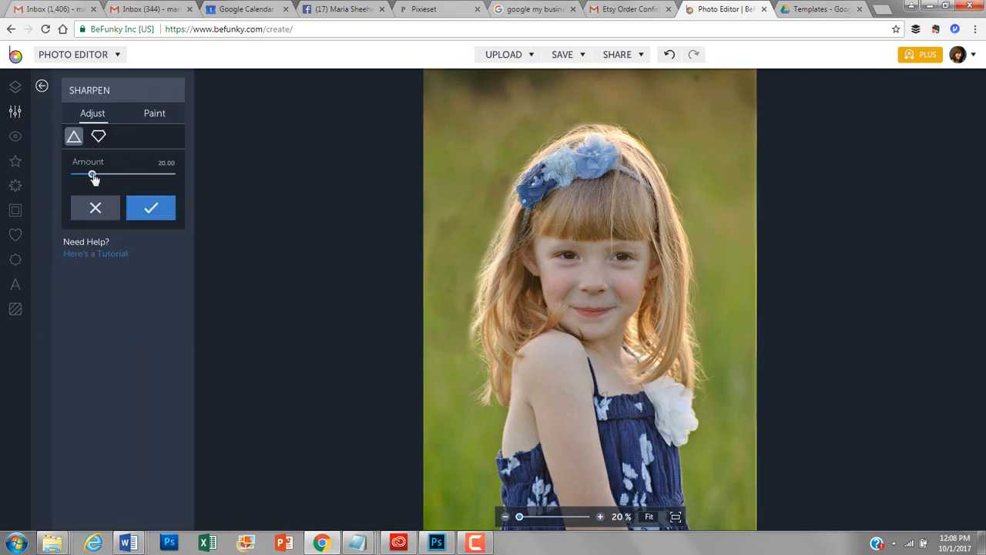
pyautogui.moveTo(96, 178); pyautogui.dragTo(139, 178)
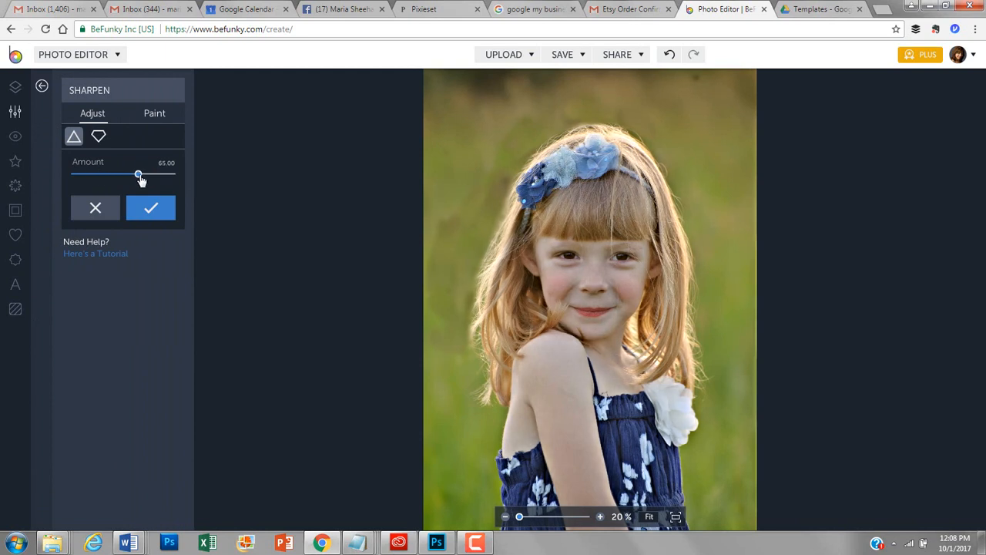
pyautogui.moveTo(171, 177); pyautogui.dragTo(153, 178)
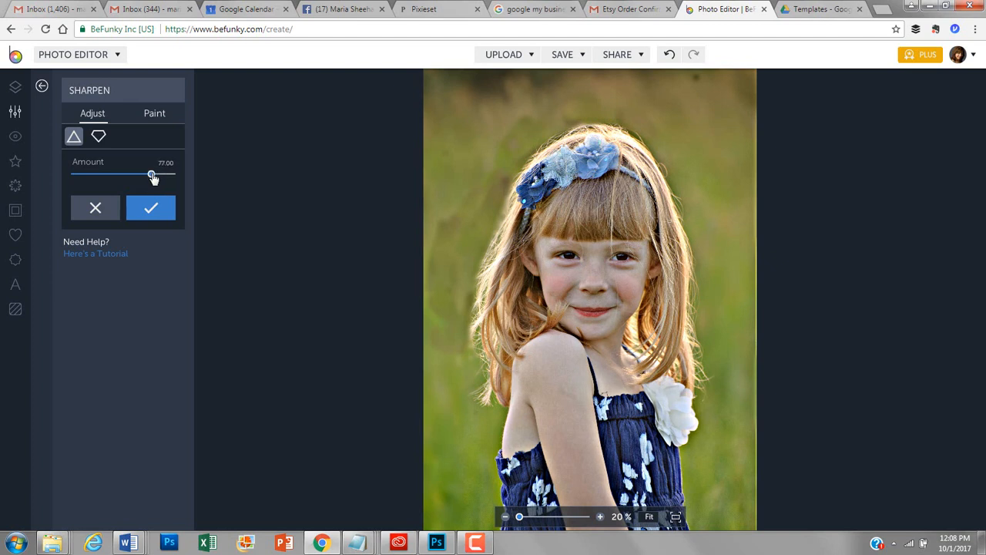
# - Reverse the sharpening to paint it only on the eyes, set brush hardness to 19% and strength to 35%, and apply it
pyautogui.click(159, 117)
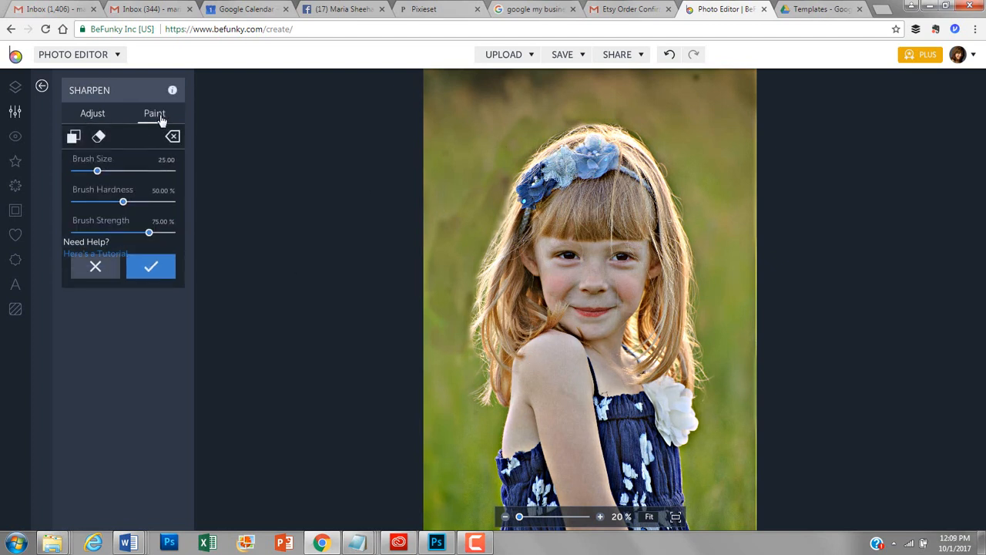
pyautogui.click(74, 137)
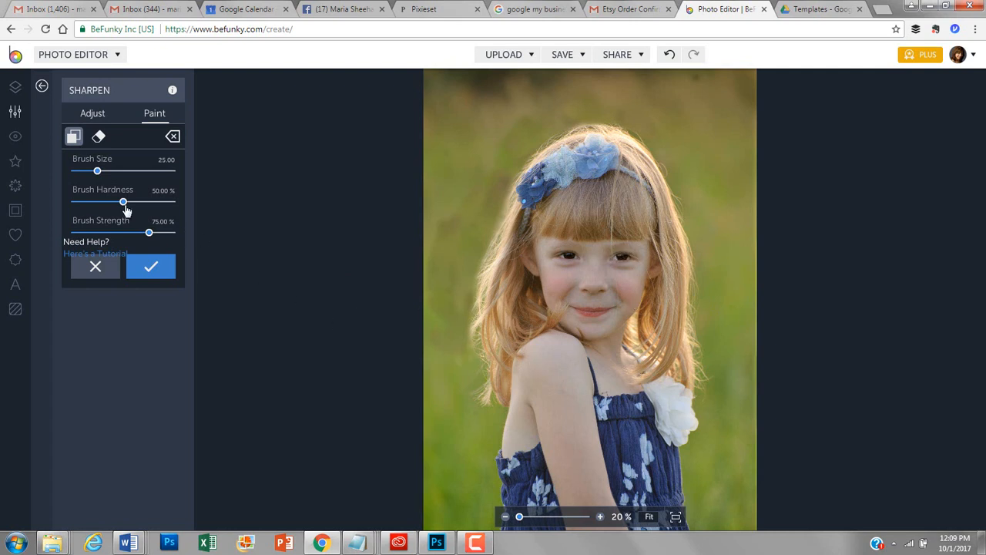
pyautogui.moveTo(120, 204); pyautogui.dragTo(91, 202)
pyautogui.moveTo(149, 234); pyautogui.dragTo(108, 233)
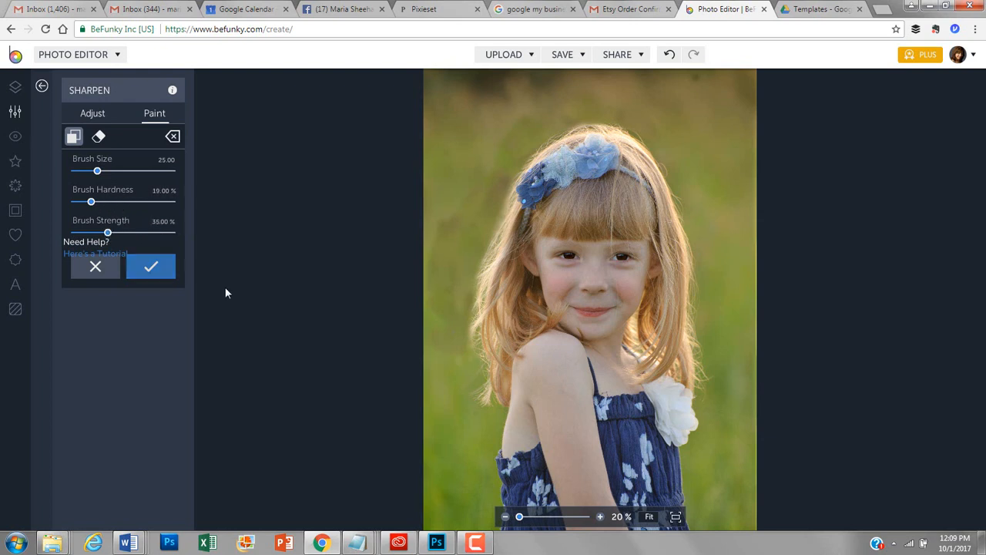
pyautogui.click(160, 272)
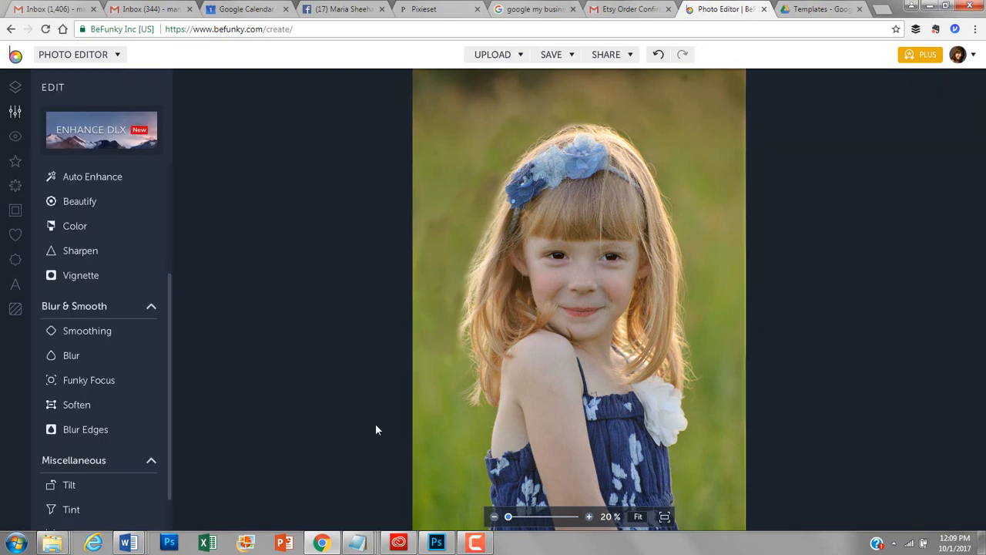
pyautogui.moveTo(508, 517); pyautogui.dragTo(507, 522)
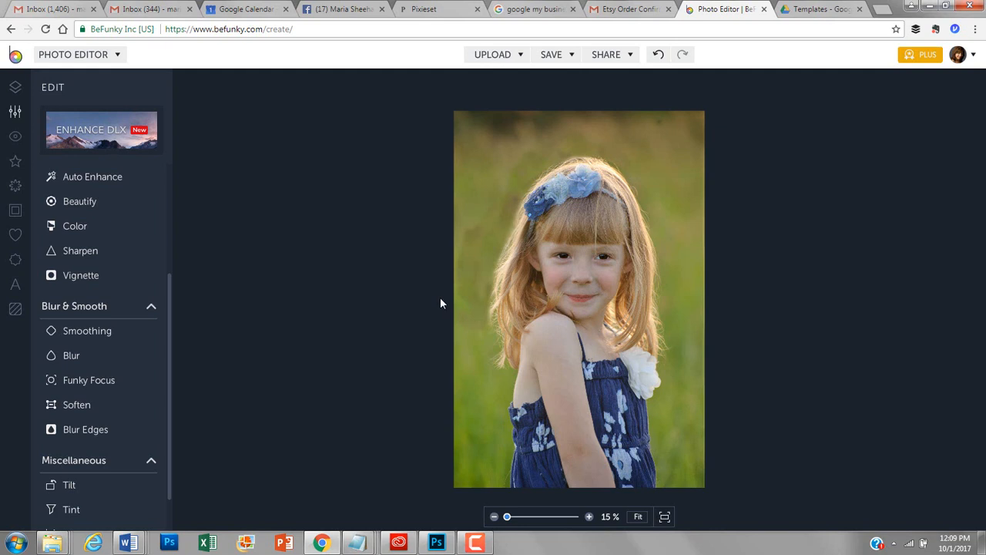
pyautogui.scroll(-1, 170, 324)
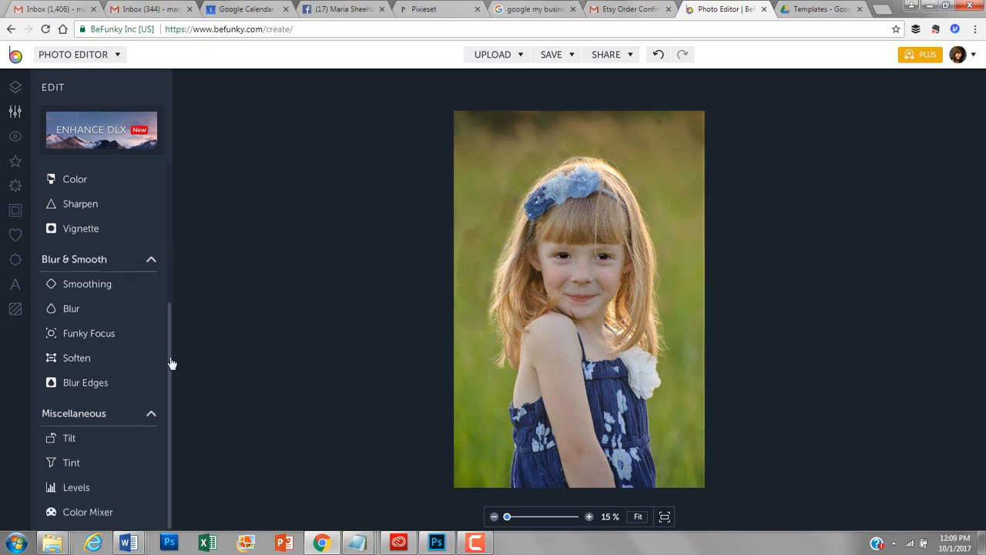
pyautogui.click(69, 462)
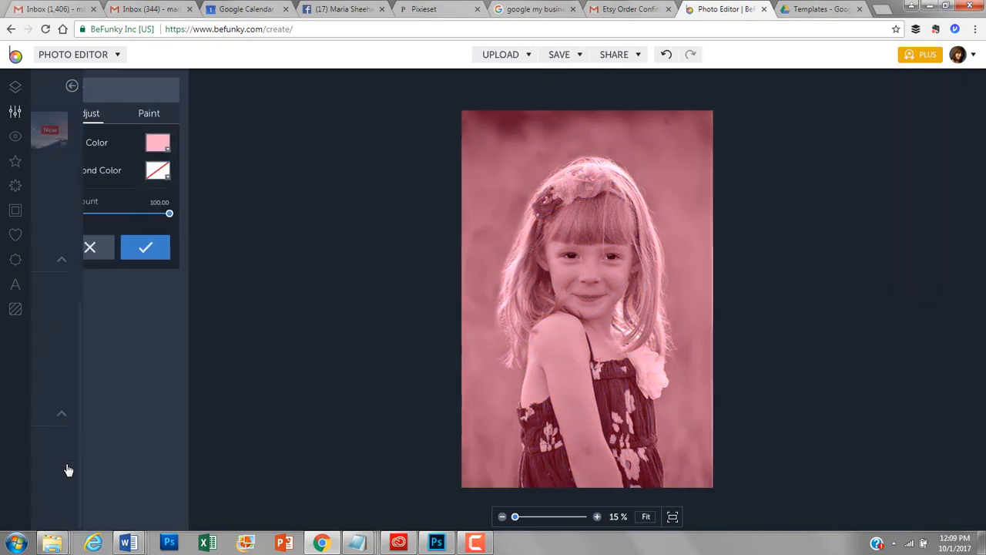
pyautogui.click(163, 147)
pyautogui.click(106, 246)
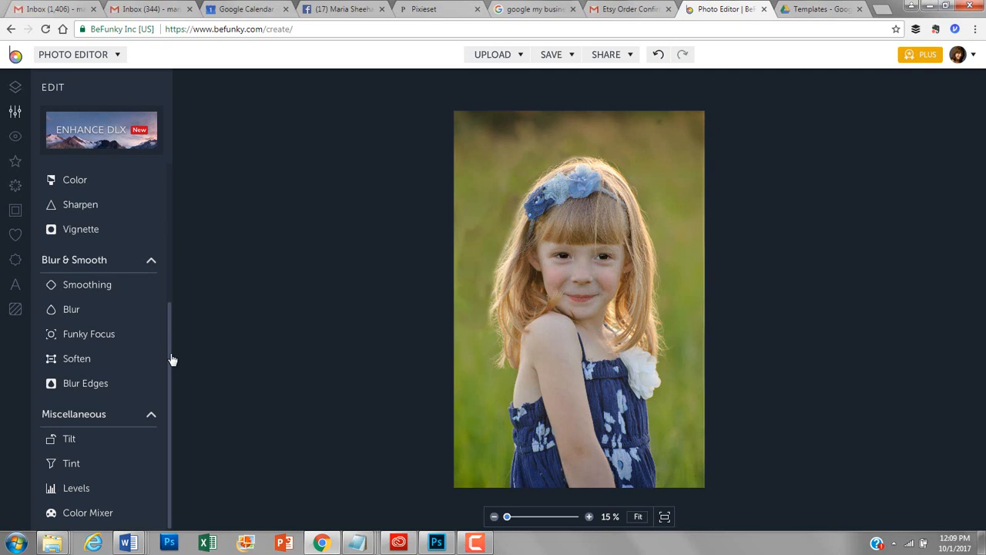
# - Warm the portrait's color by setting the temperature to 8 and apply the adjustment
pyautogui.scroll(3, 173, 360)
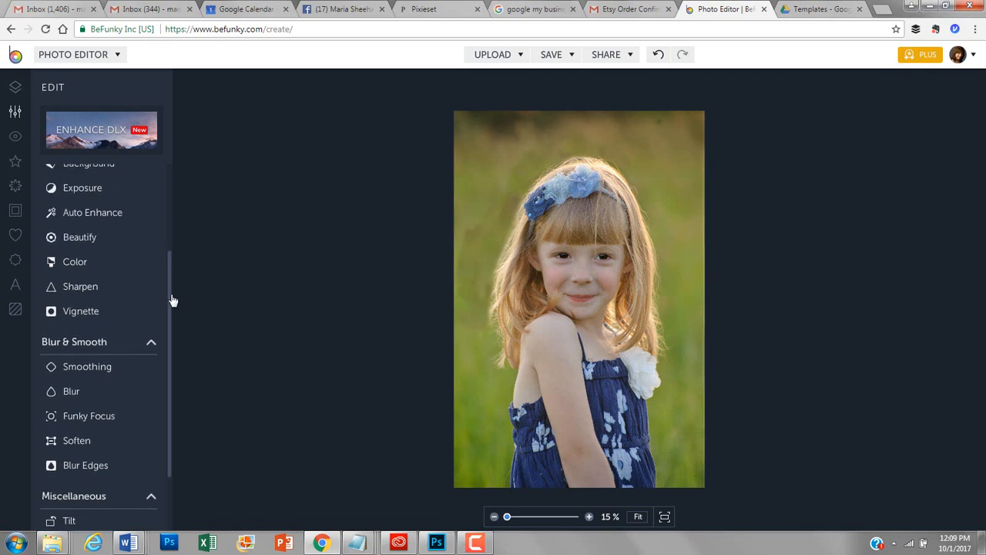
pyautogui.click(94, 277)
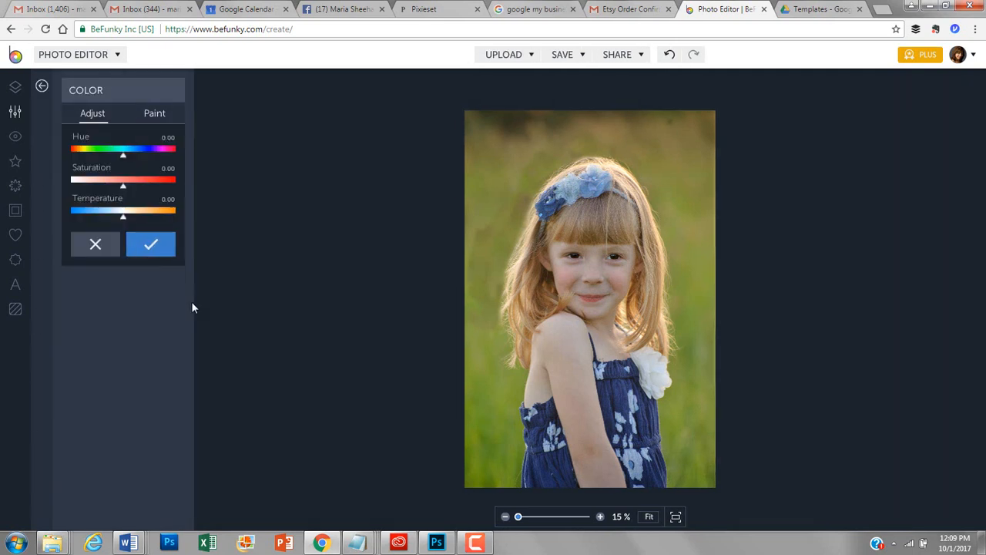
pyautogui.click(125, 222)
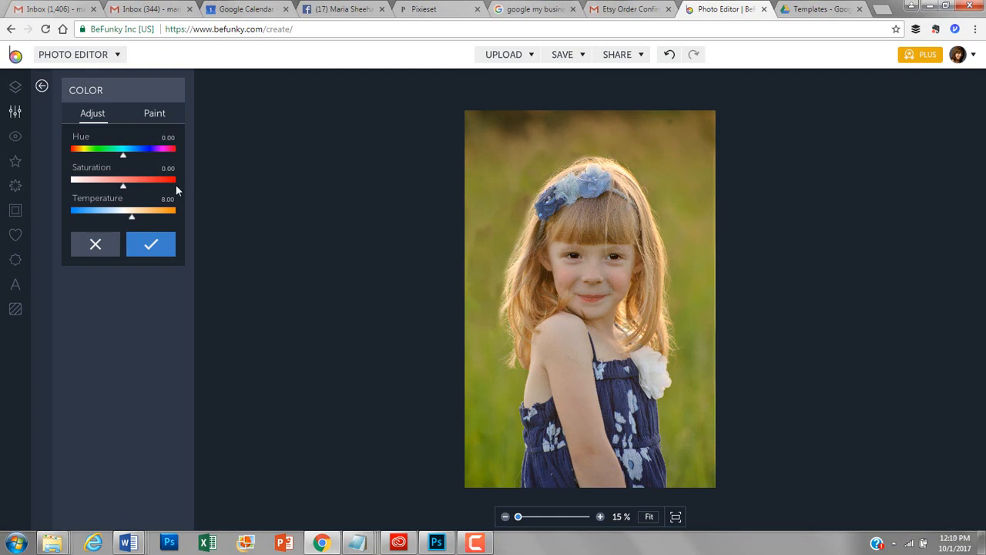
pyautogui.click(152, 246)
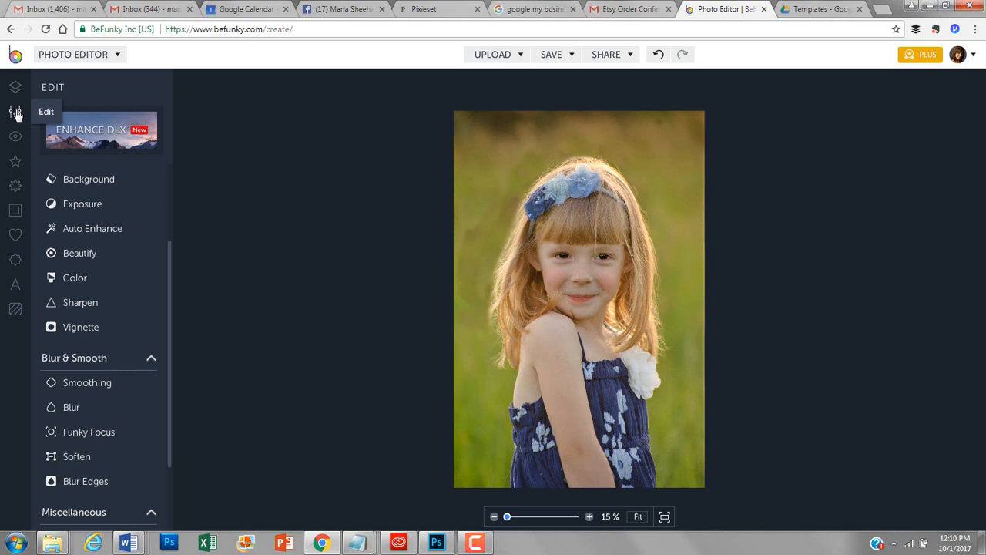
# - Brighten the portrait with Levels by setting the RGB white input level to 223
pyautogui.scroll(-2, 172, 403)
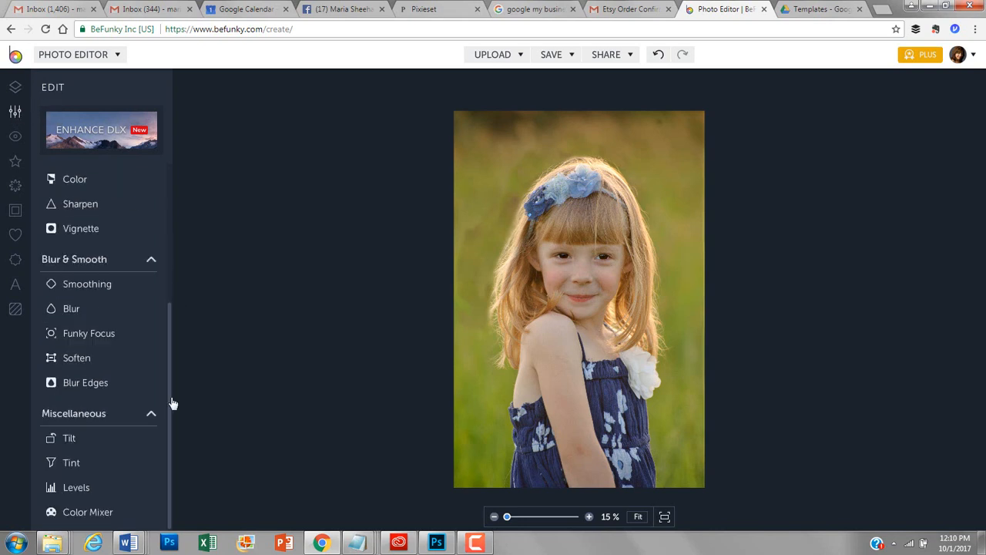
pyautogui.click(76, 494)
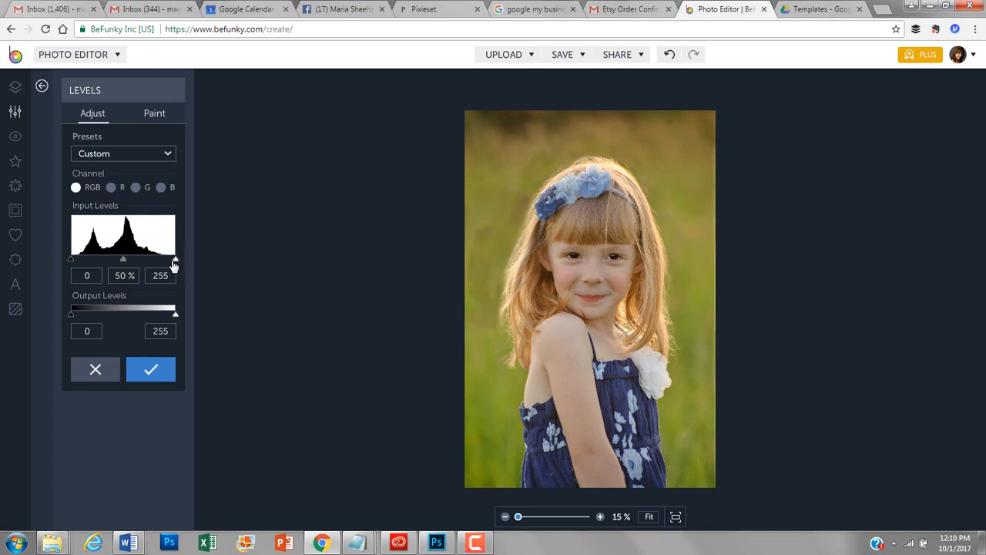
pyautogui.moveTo(174, 264); pyautogui.dragTo(164, 265)
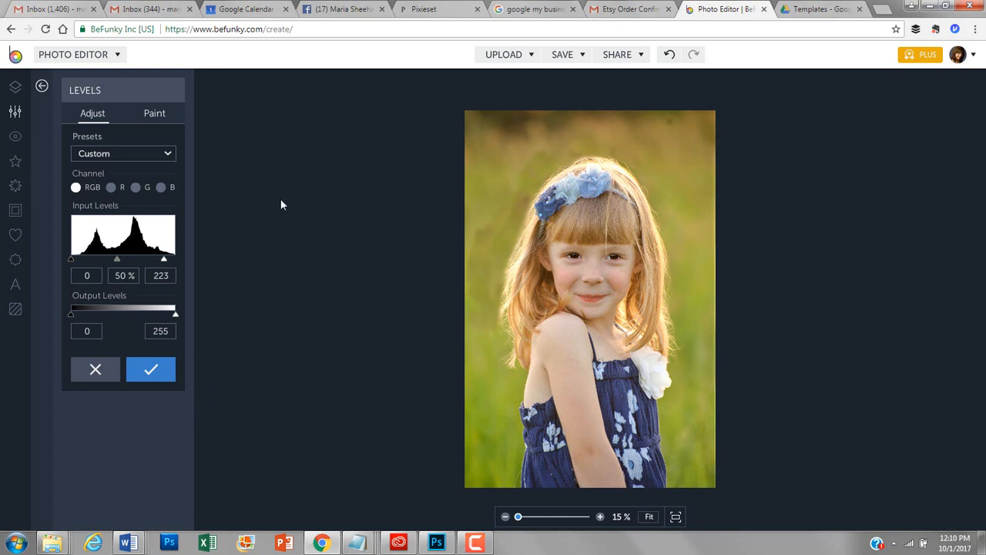
# - Reverse the Levels effect, paint it over the girl with brush size 63, hardness 0% and strength 79%, and apply it
pyautogui.click(158, 118)
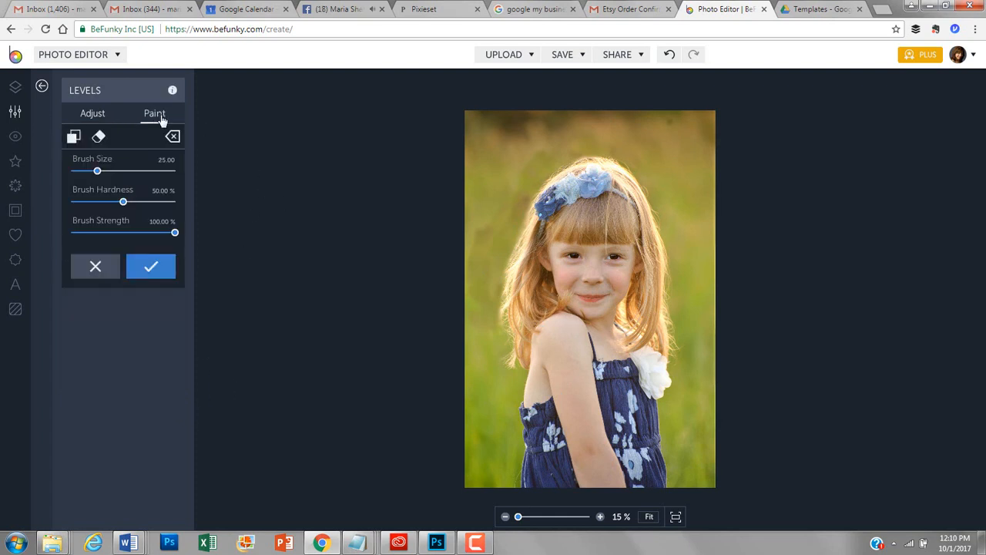
pyautogui.click(73, 136)
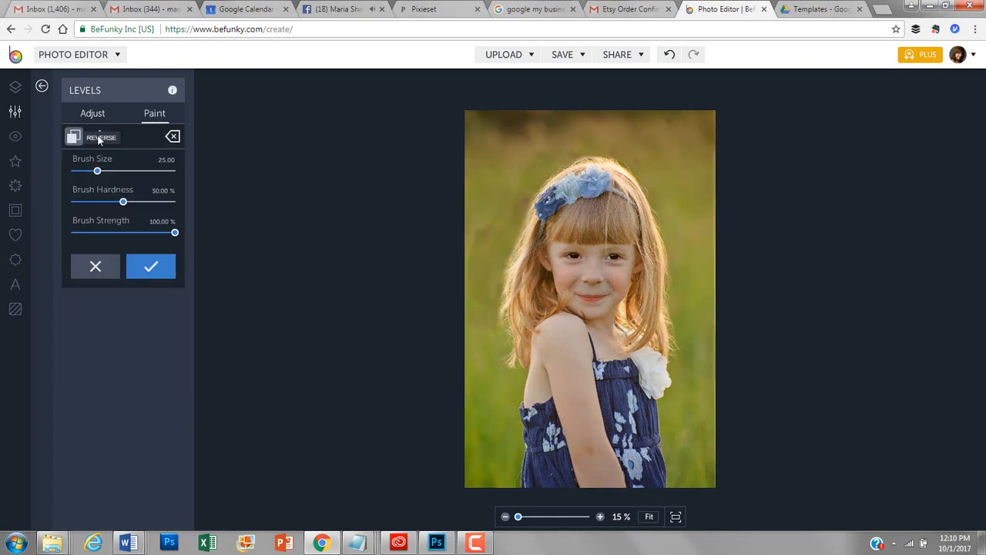
pyautogui.moveTo(124, 203); pyautogui.dragTo(70, 203)
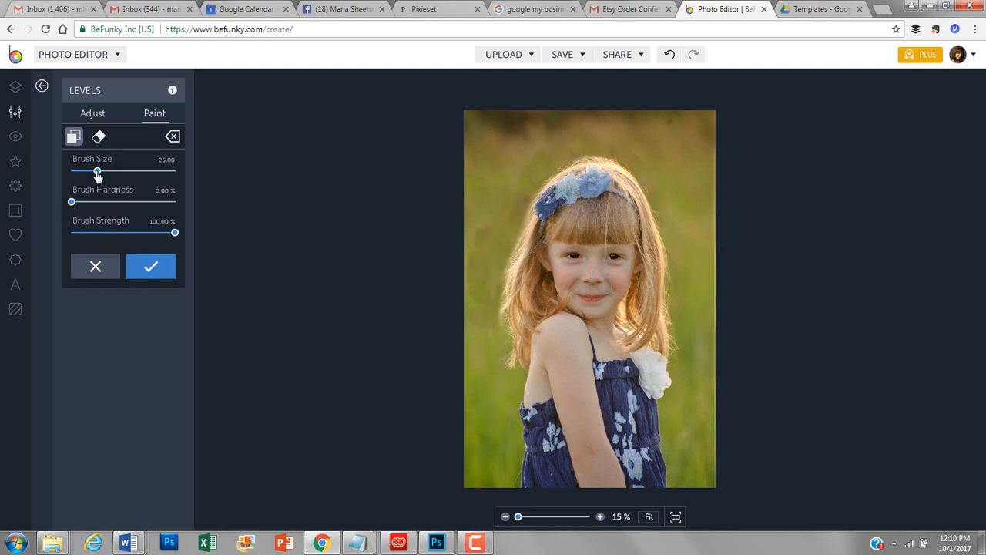
pyautogui.moveTo(97, 173); pyautogui.dragTo(137, 171)
pyautogui.moveTo(174, 234); pyautogui.dragTo(154, 233)
pyautogui.moveTo(579, 271)
pyautogui.mouseDown()
pyautogui.moveTo(581, 343)
pyautogui.moveTo(562, 327)
pyautogui.moveTo(552, 356)
pyautogui.moveTo(570, 392)
pyautogui.moveTo(571, 361)
pyautogui.moveTo(601, 467)
pyautogui.moveTo(566, 349)
pyautogui.moveTo(545, 399)
pyautogui.moveTo(558, 475)
pyautogui.moveTo(580, 482)
pyautogui.moveTo(607, 295)
pyautogui.moveTo(639, 309)
pyautogui.moveTo(635, 472)
pyautogui.moveTo(627, 278)
pyautogui.moveTo(636, 276)
pyautogui.moveTo(645, 307)
pyautogui.moveTo(645, 329)
pyautogui.moveTo(631, 255)
pyautogui.moveTo(647, 296)
pyautogui.moveTo(594, 224)
pyautogui.moveTo(569, 220)
pyautogui.moveTo(562, 278)
pyautogui.moveTo(584, 312)
pyautogui.moveTo(553, 250)
pyautogui.moveTo(541, 268)
pyautogui.moveTo(557, 290)
pyautogui.moveTo(594, 185)
pyautogui.moveTo(618, 283)
pyautogui.moveTo(618, 478)
pyautogui.moveTo(585, 406)
pyautogui.moveTo(572, 403)
pyautogui.moveTo(546, 452)
pyautogui.moveTo(598, 478)
pyautogui.mouseUp()
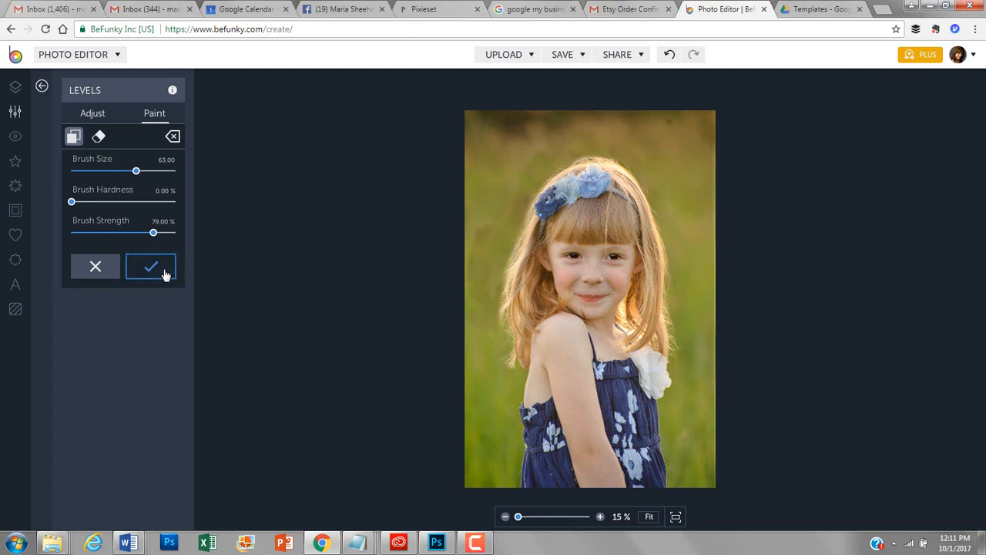
pyautogui.click(151, 267)
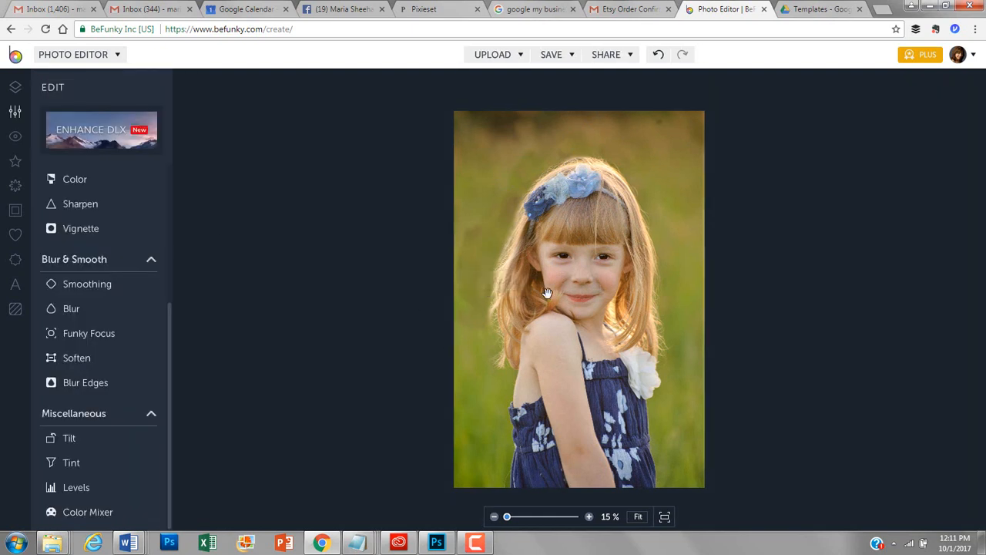
# - Save the edited portrait to the computer as a JPG, adding "after" to the suggested file name
pyautogui.click(561, 57)
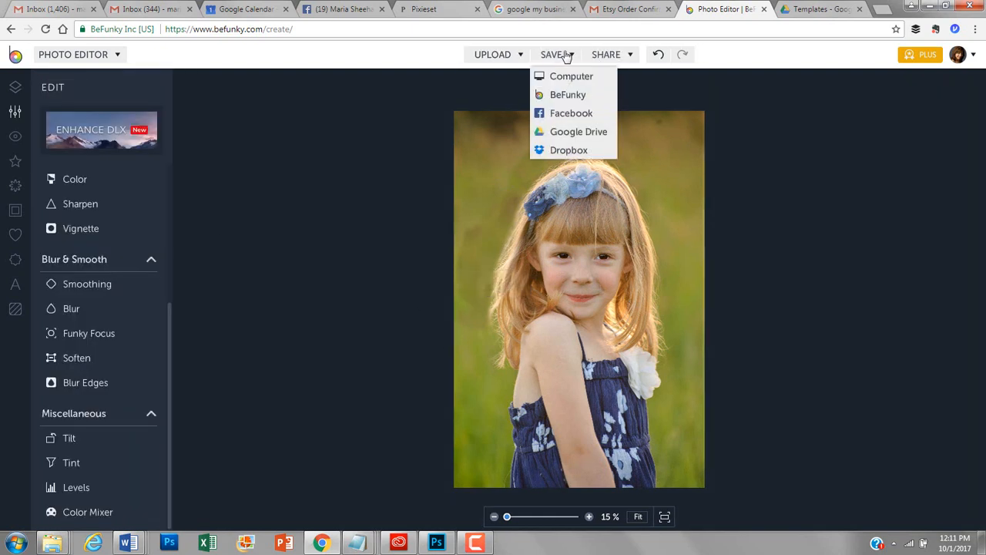
pyautogui.click(560, 80)
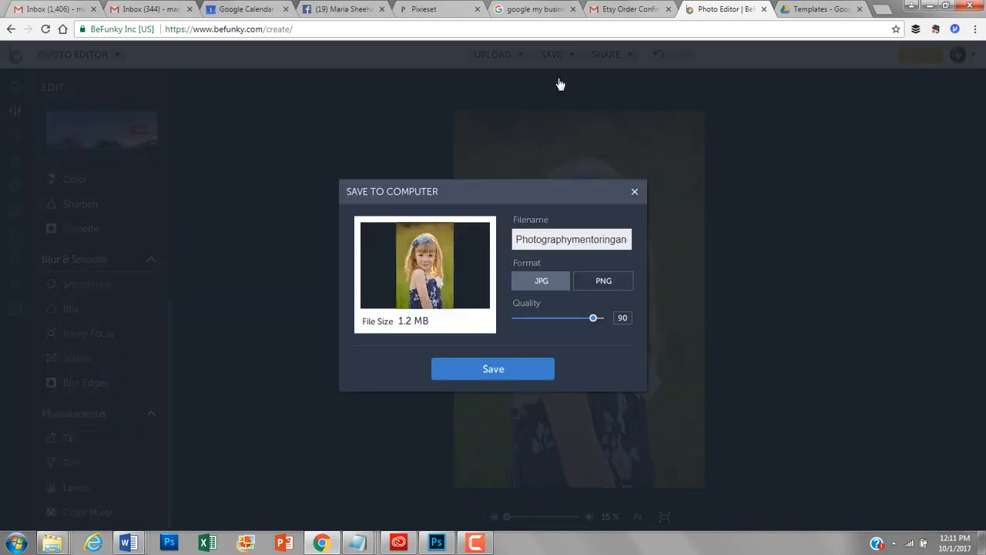
pyautogui.click(479, 370)
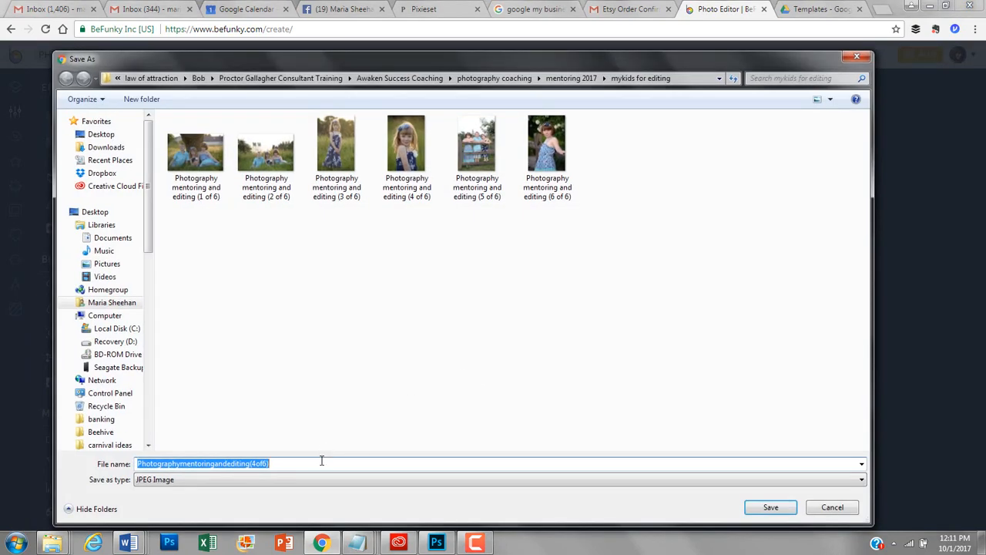
pyautogui.click(322, 461)
pyautogui.write('after')
pyautogui.press('Return')
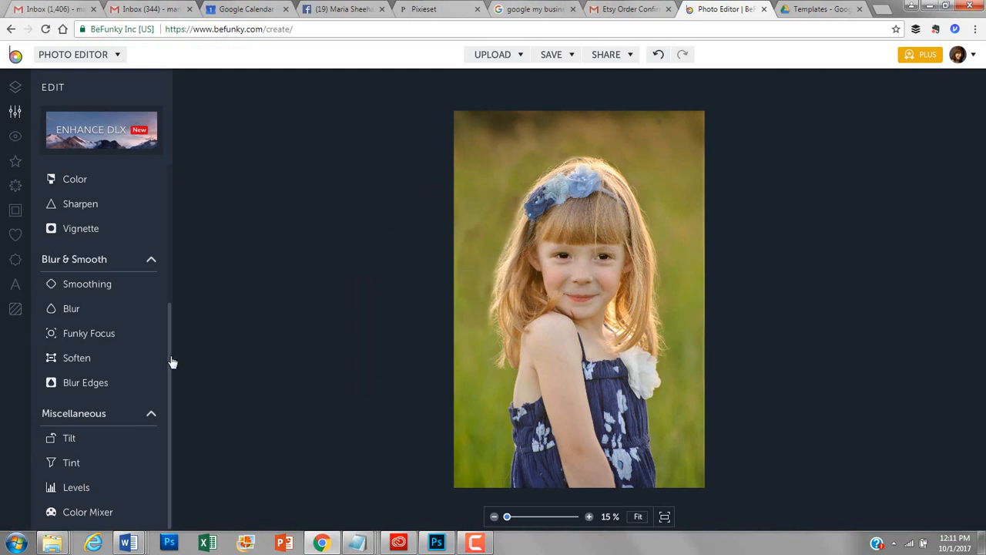
# - Preview the Black & White 1, 3, 4 and 5 effects on the portrait and cancel the last one
pyautogui.scroll(3, 173, 362)
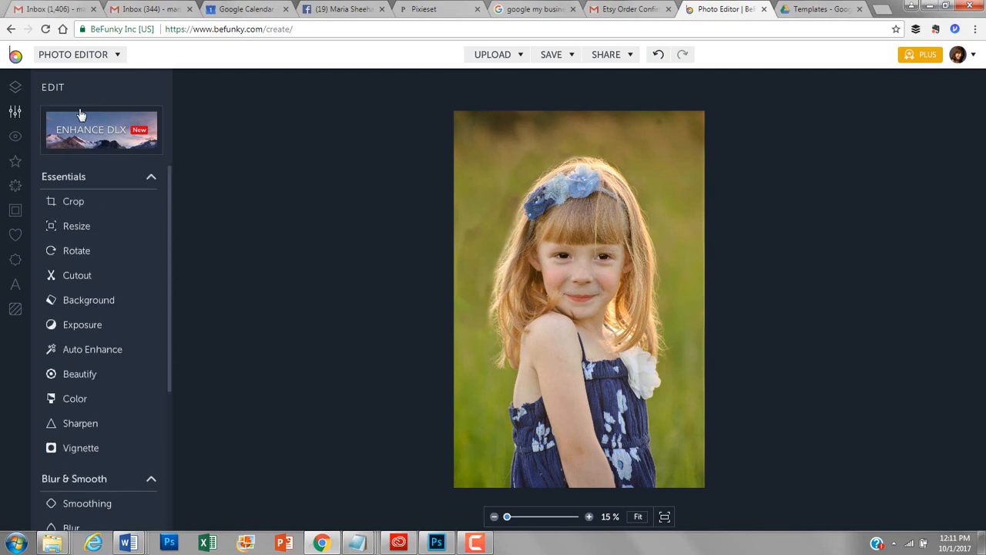
pyautogui.click(15, 163)
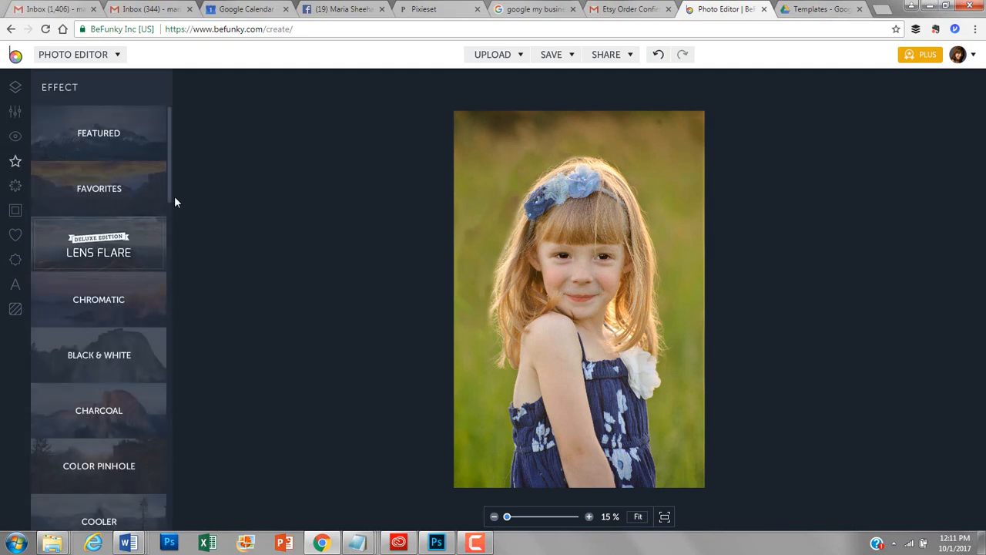
pyautogui.moveTo(175, 202); pyautogui.dragTo(171, 231)
pyautogui.click(151, 225)
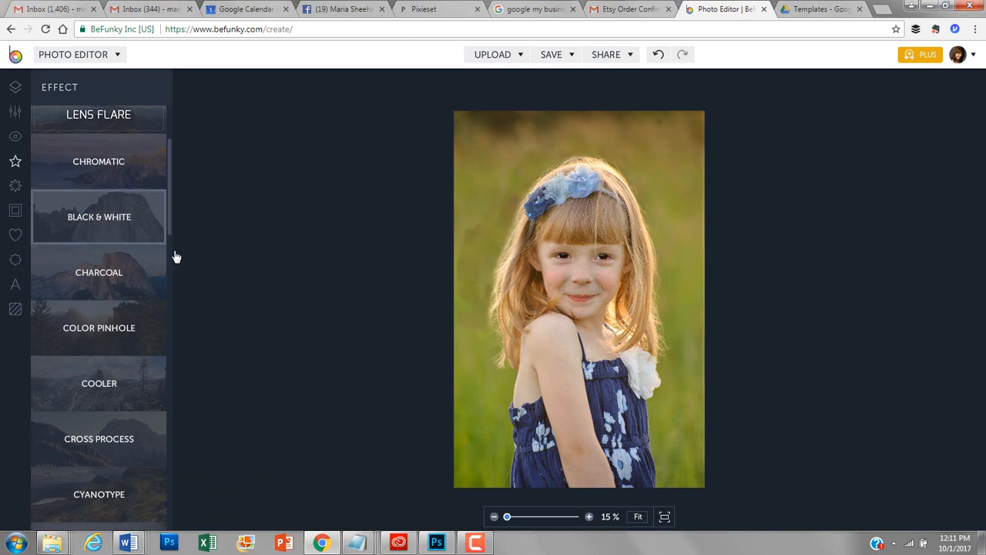
pyautogui.click(153, 127)
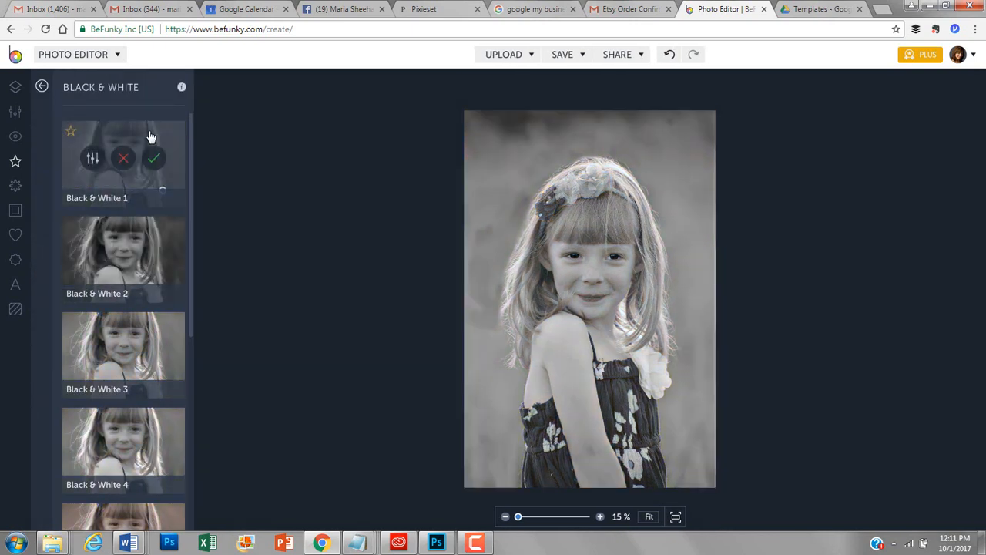
pyautogui.click(145, 333)
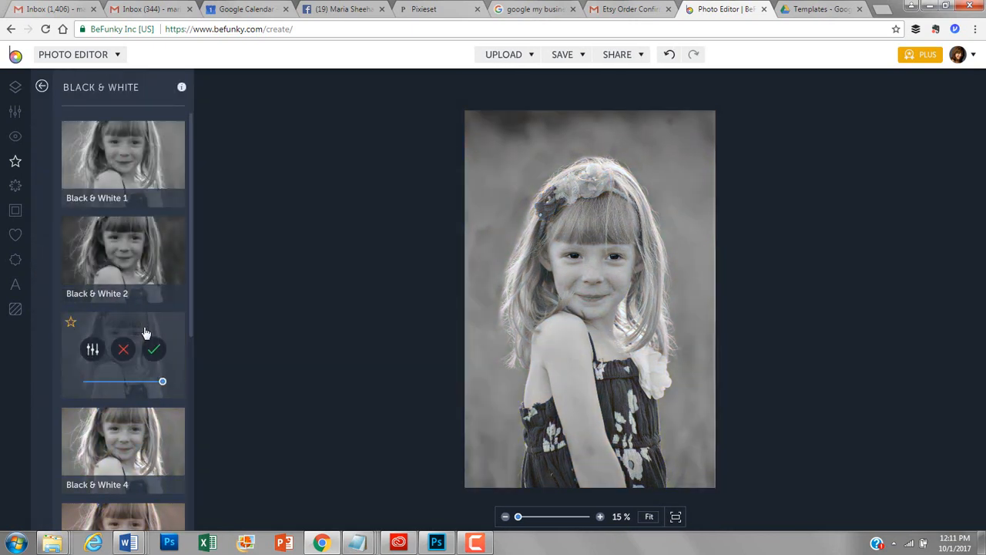
pyautogui.click(141, 451)
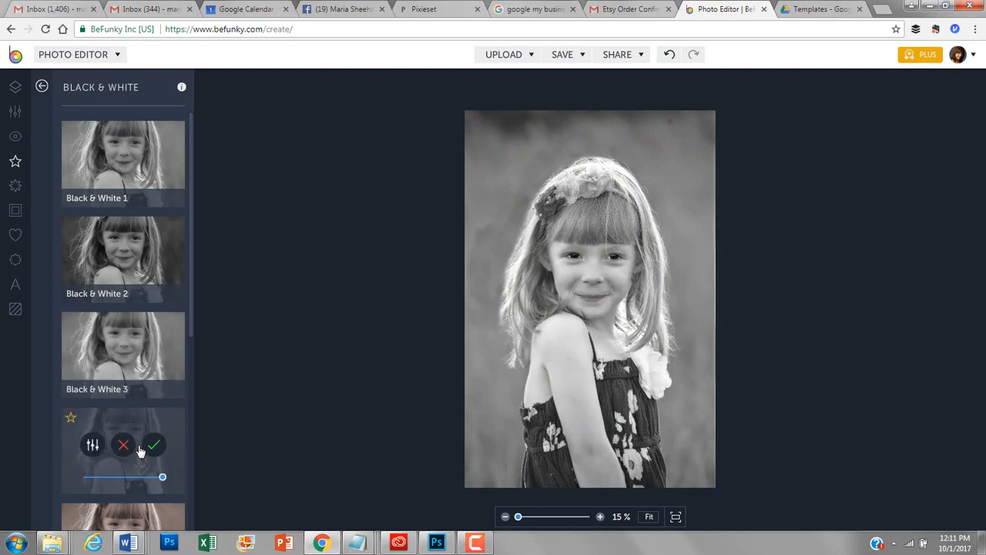
pyautogui.click(131, 512)
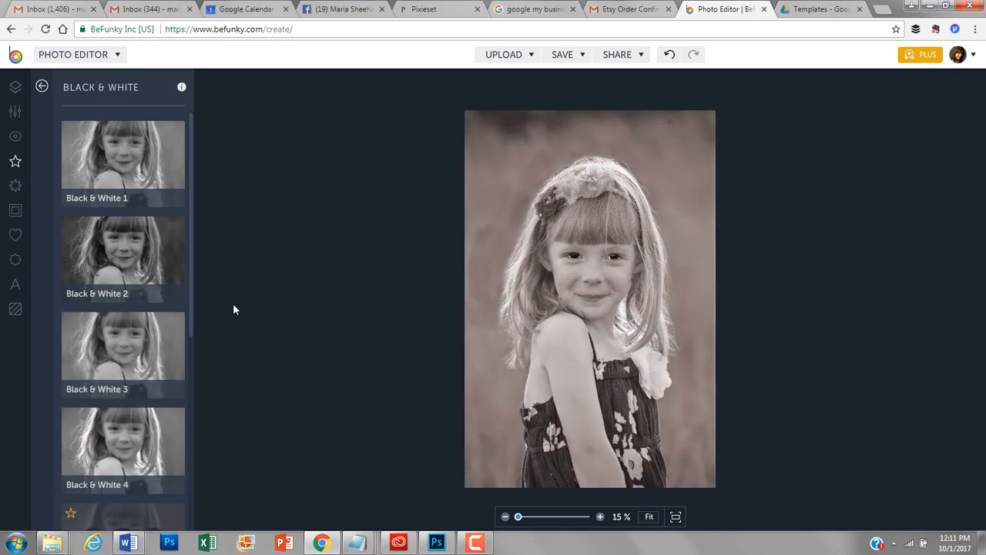
pyautogui.moveTo(192, 302); pyautogui.dragTo(185, 444)
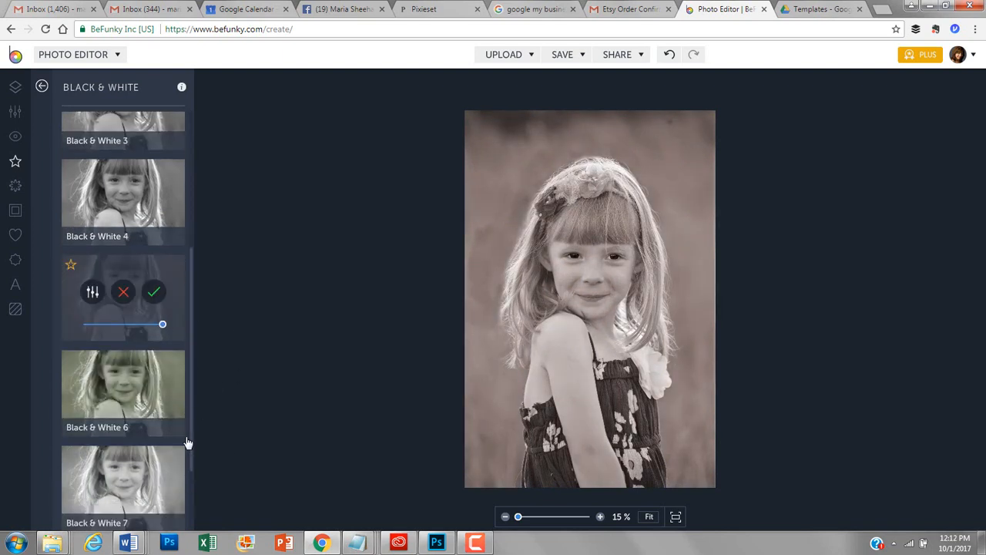
pyautogui.click(125, 281)
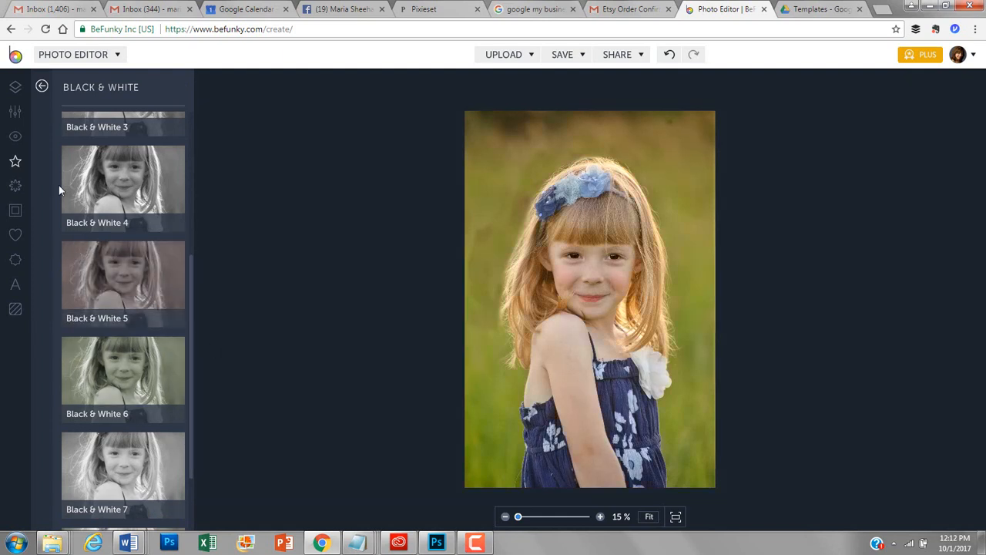
# - Preview the artsy Cartoonizer 3 effect on the portrait, cancel it, and look through the other artsy styles
pyautogui.click(14, 188)
pyautogui.click(123, 246)
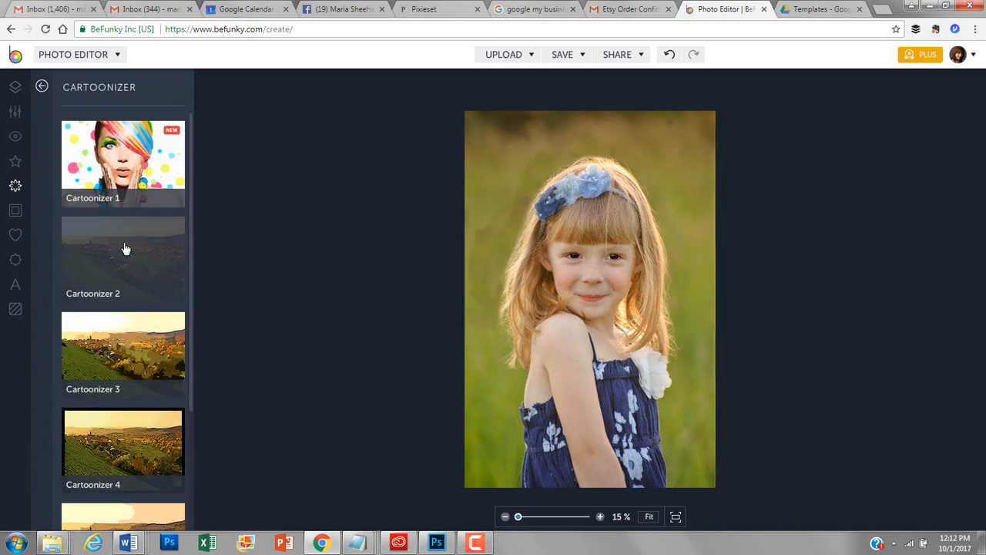
pyautogui.click(131, 334)
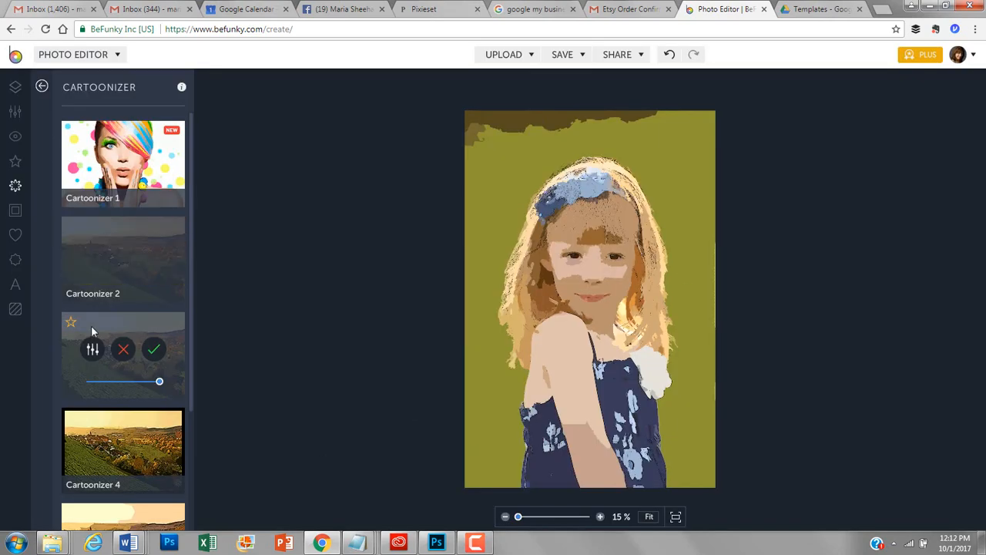
pyautogui.click(123, 349)
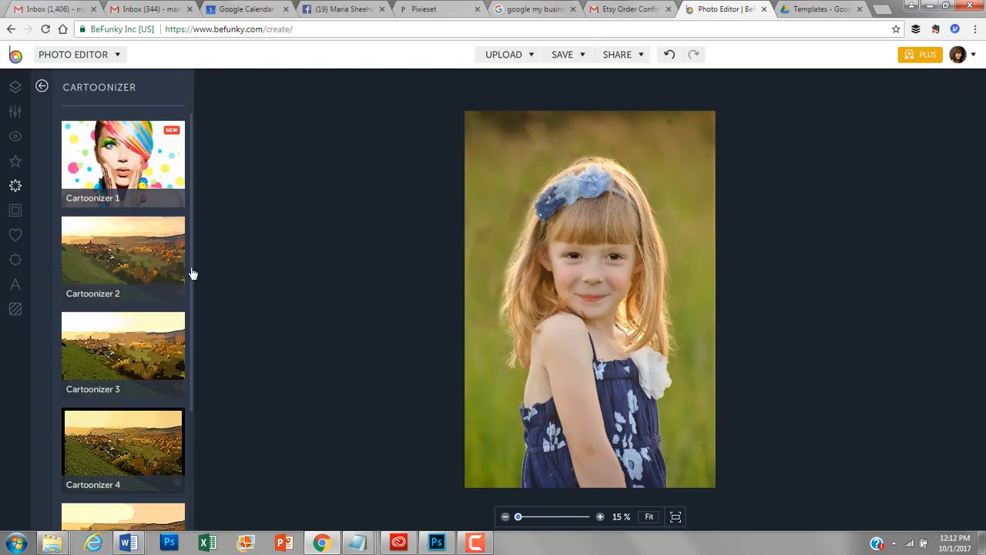
pyautogui.click(45, 86)
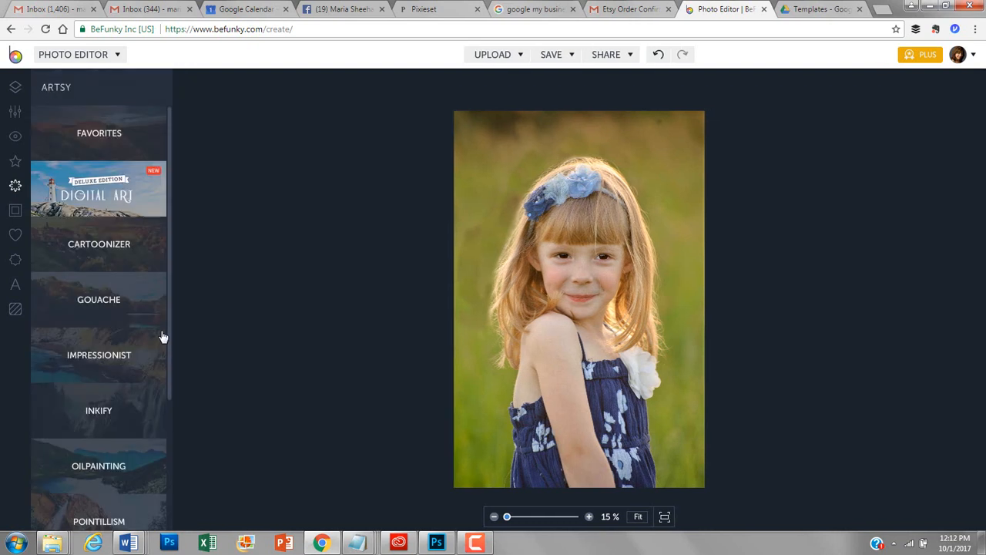
pyautogui.scroll(-3, 174, 463)
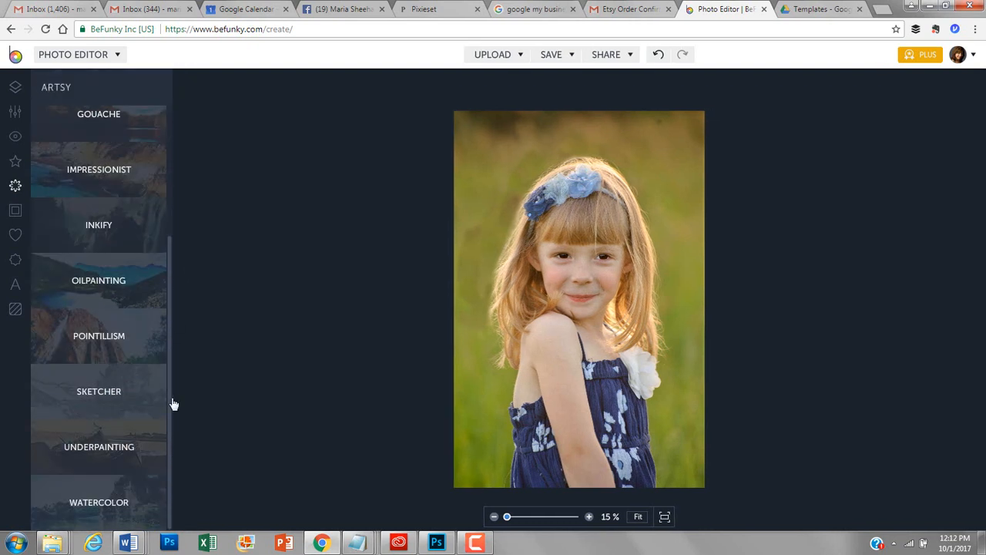
pyautogui.moveTo(170, 400); pyautogui.dragTo(174, 147)
# - Preview the Orton Style 1 effect on the portrait and cancel it
pyautogui.click(15, 160)
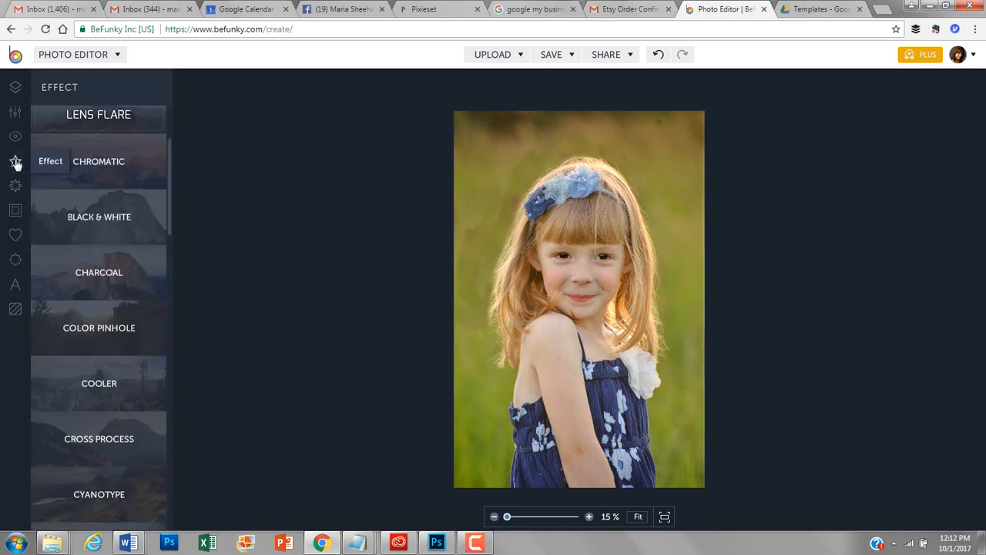
pyautogui.moveTo(172, 172); pyautogui.dragTo(170, 342)
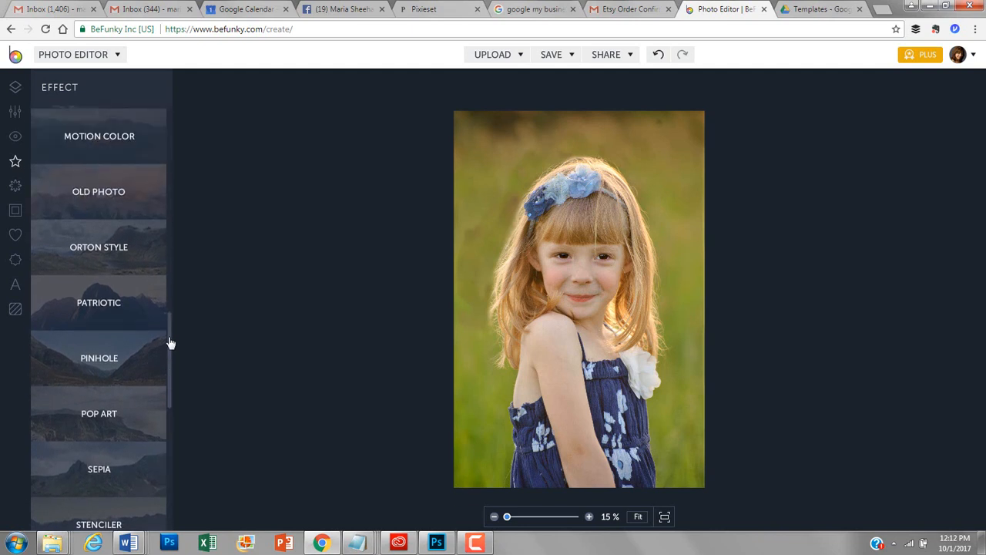
pyautogui.click(105, 274)
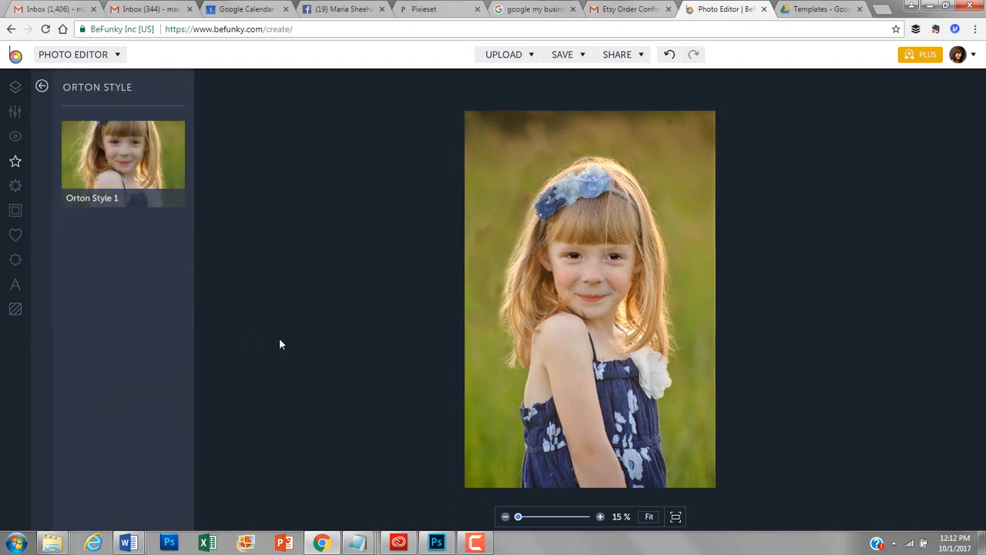
pyautogui.click(141, 147)
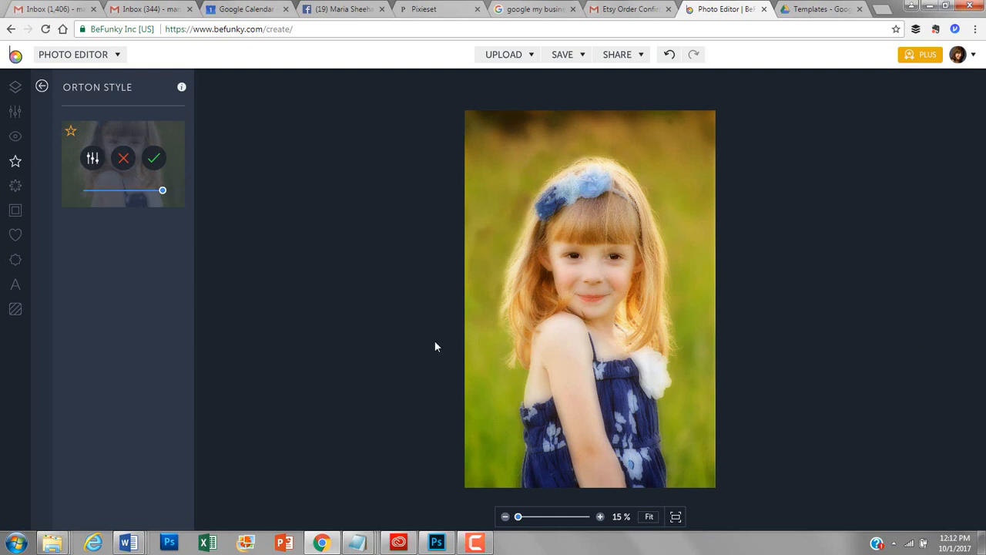
pyautogui.click(124, 160)
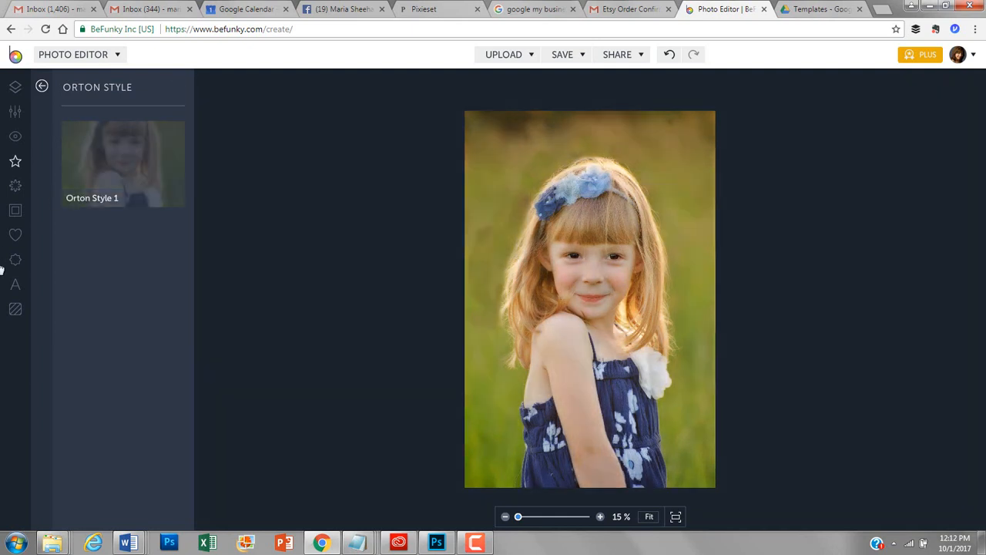
pyautogui.click(12, 122)
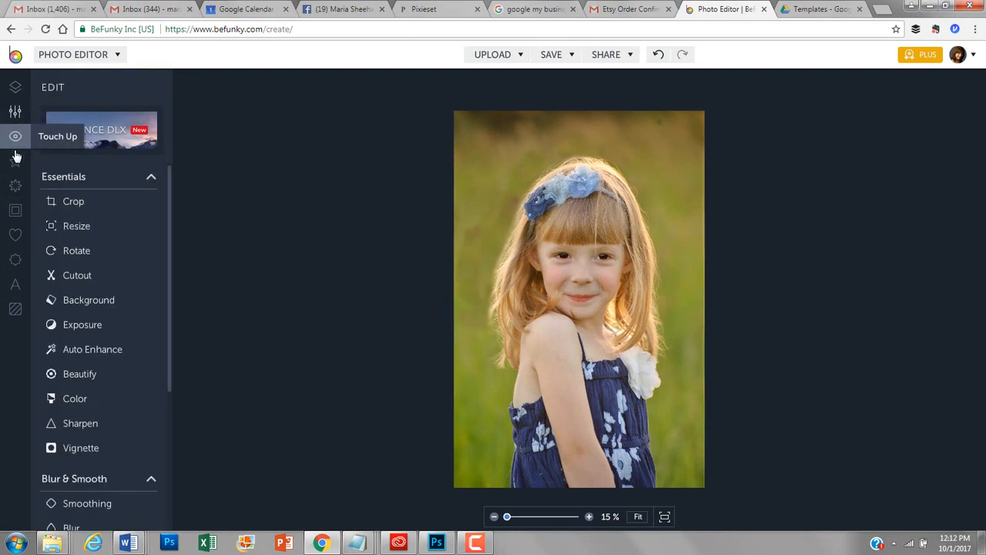
pyautogui.click(15, 164)
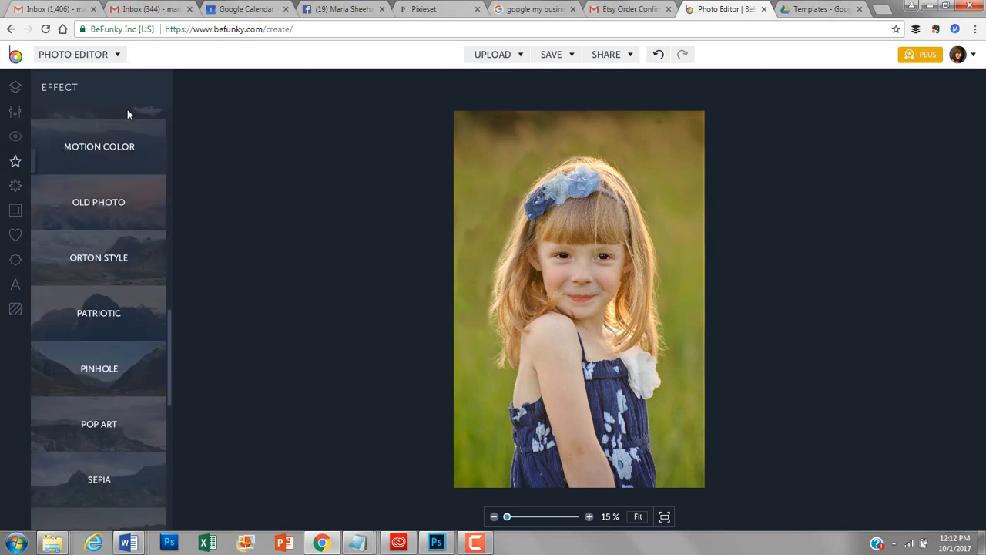
pyautogui.click(17, 185)
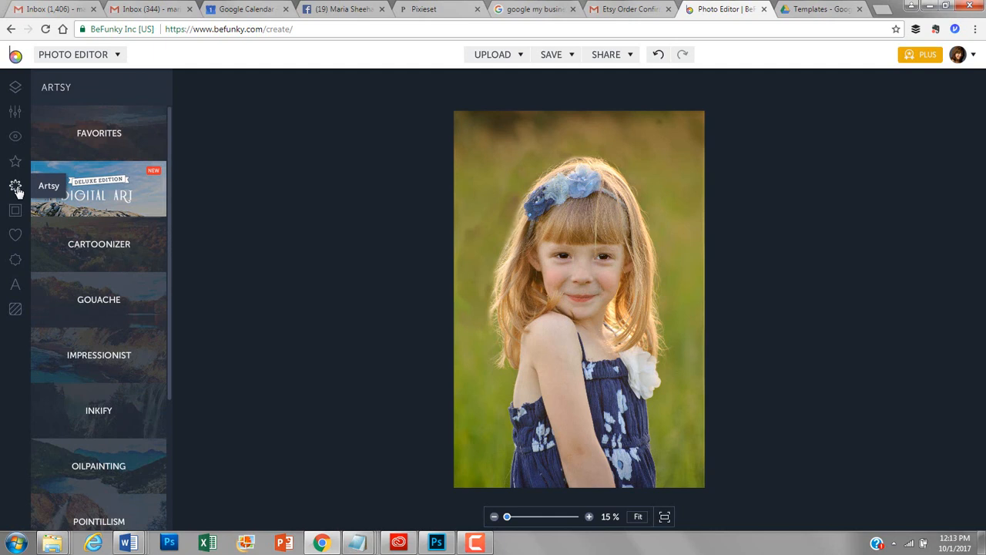
# - Try a Drop Shadow frame around the portrait and cancel it
pyautogui.click(16, 211)
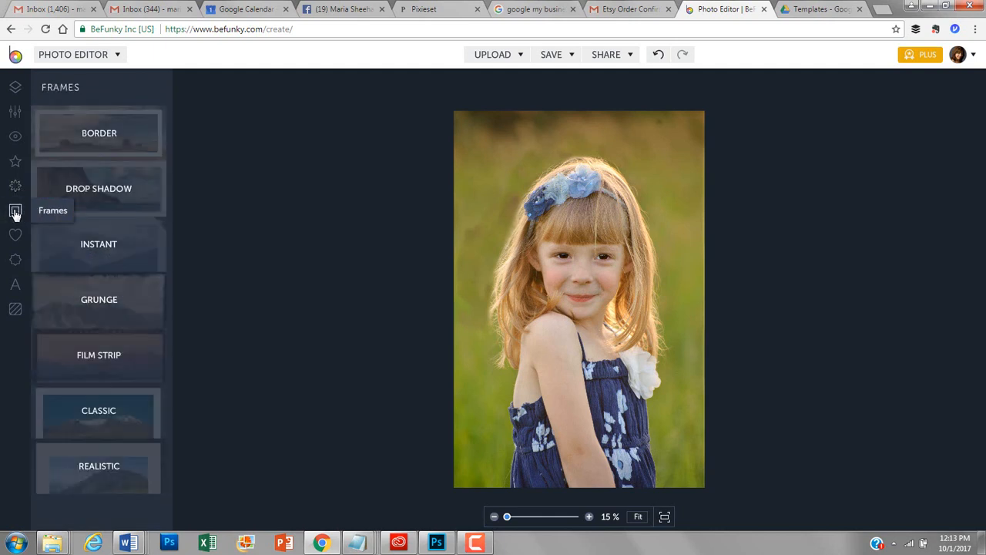
pyautogui.click(102, 190)
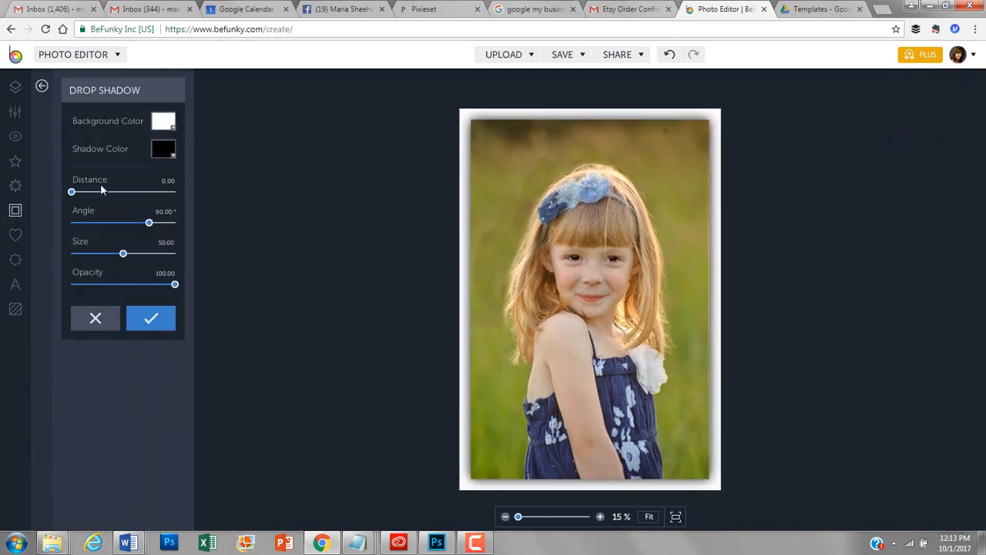
pyautogui.click(107, 316)
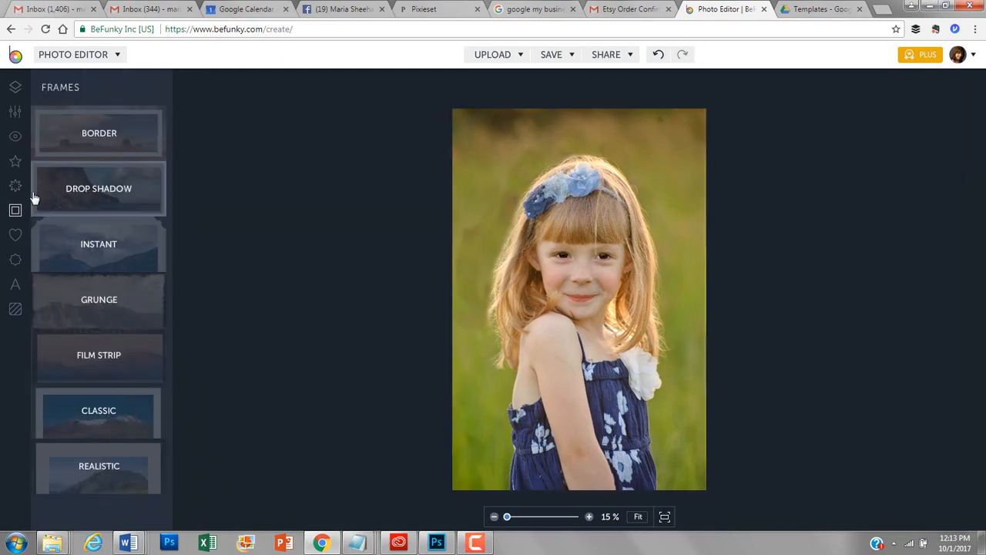
# - Add the teal seashell graphic from the Summer collection and place it in the portrait's lower-left corner
pyautogui.click(16, 237)
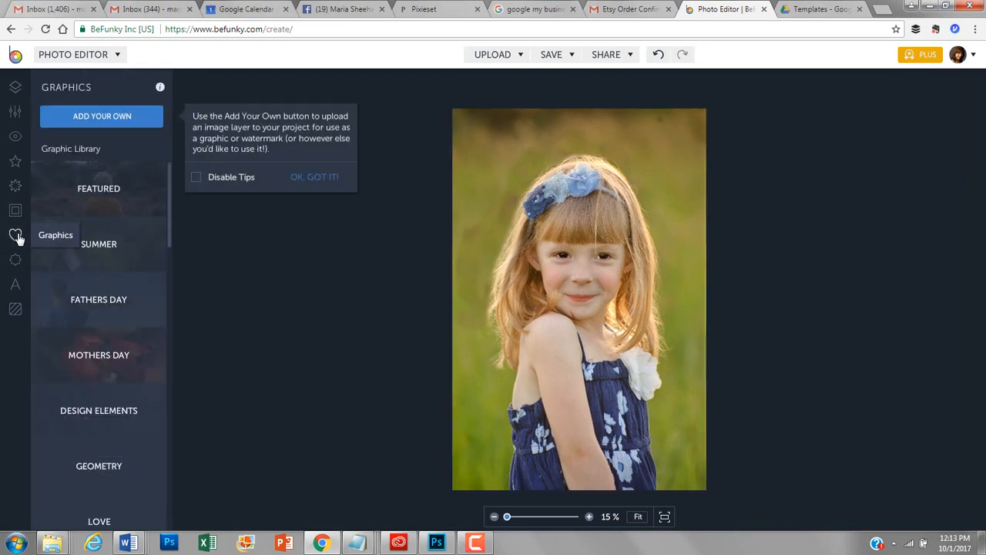
pyautogui.click(96, 263)
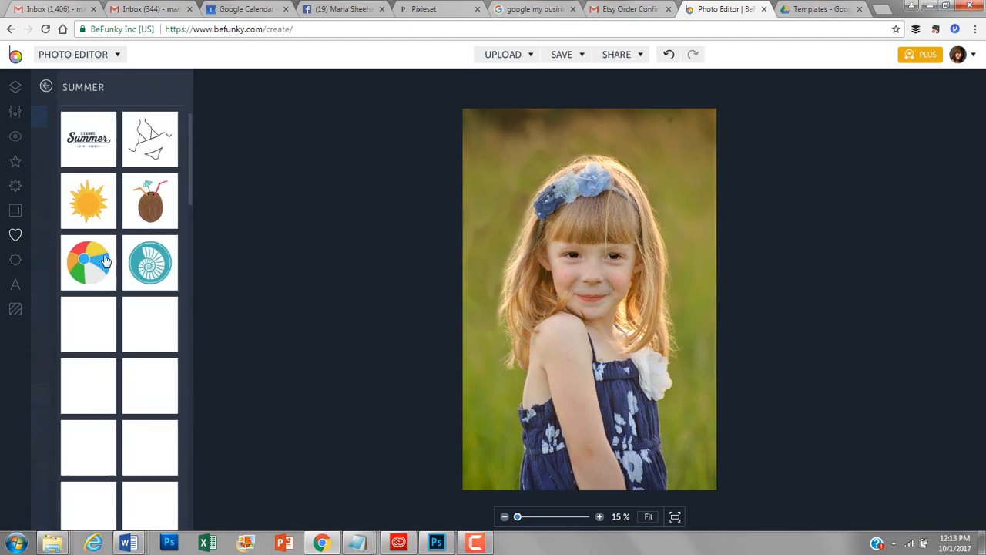
pyautogui.click(151, 260)
pyautogui.moveTo(613, 305); pyautogui.dragTo(546, 434)
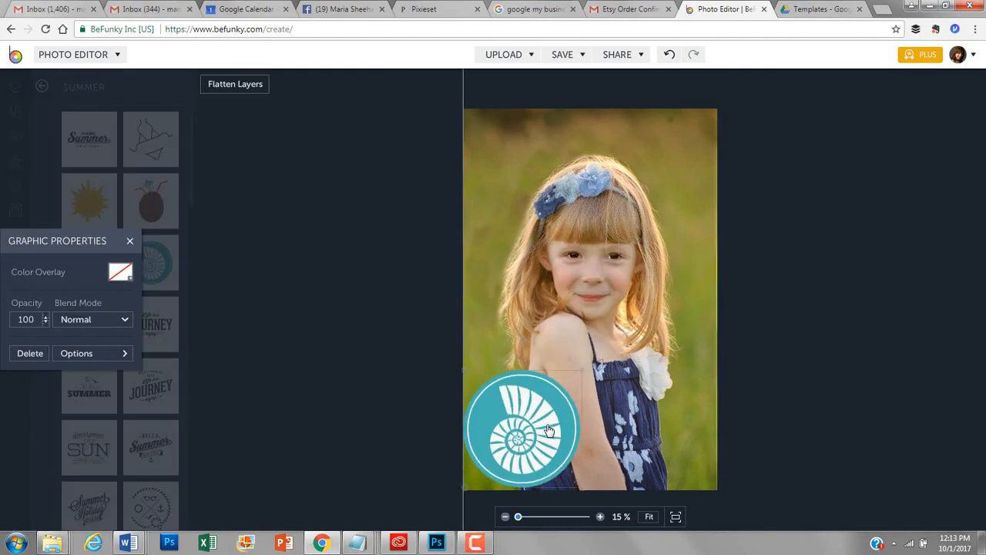
pyautogui.click(128, 240)
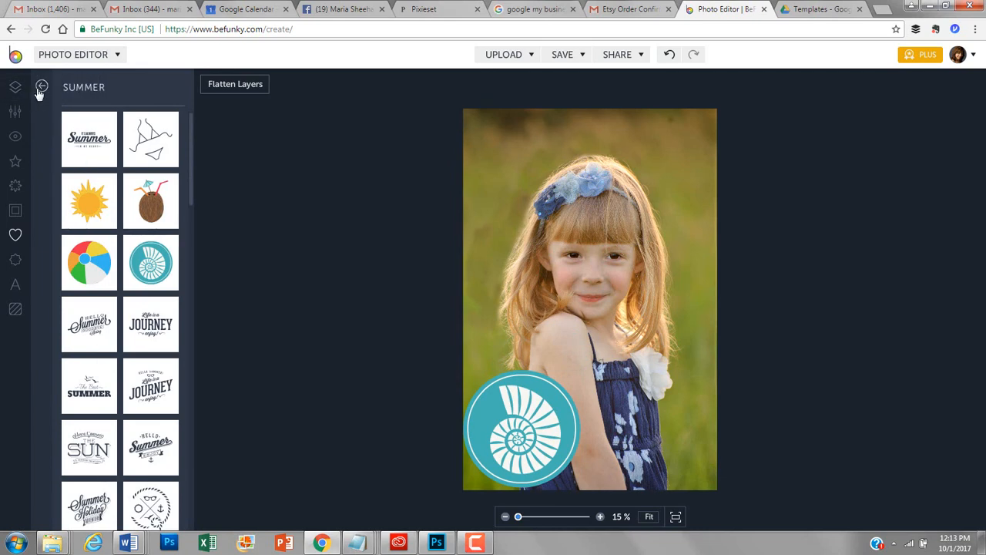
# - Delete the seashell graphic from the portrait
pyautogui.scroll(-2, 192, 169)
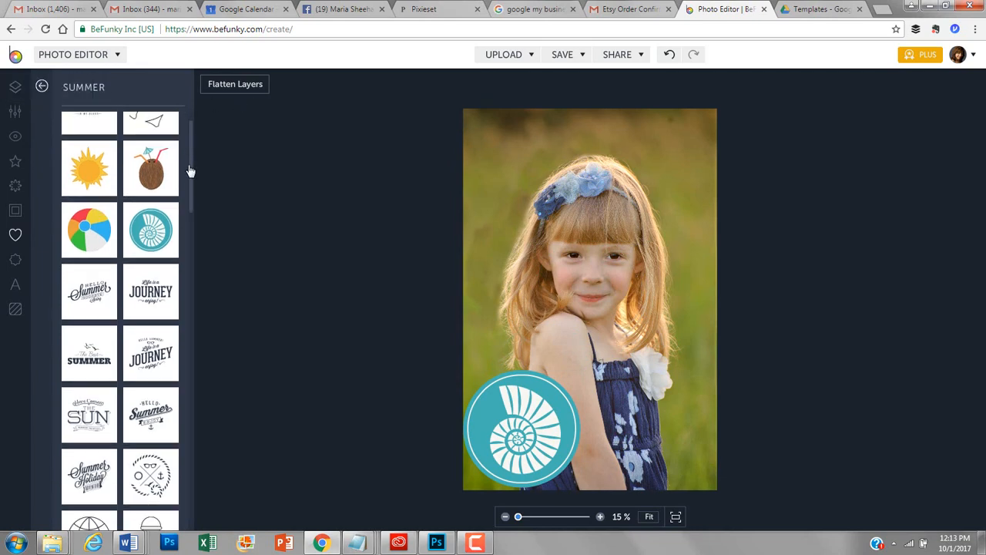
pyautogui.click(509, 413)
pyautogui.press('Delete')
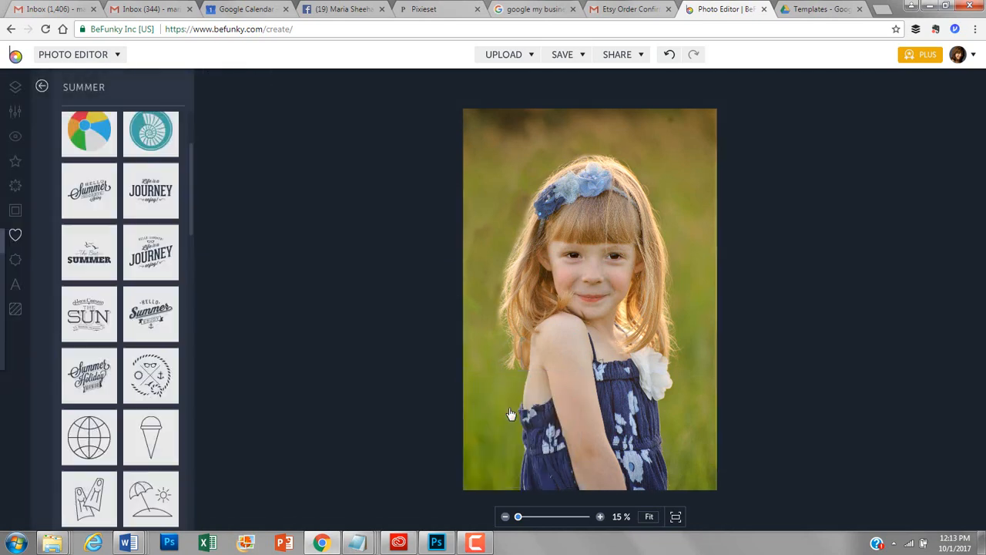
# - Switch to the "mykids for editing" folder in File Explorer and open the original photo "Photography mentoring and editing (4 of 6)"
pyautogui.click(21, 92)
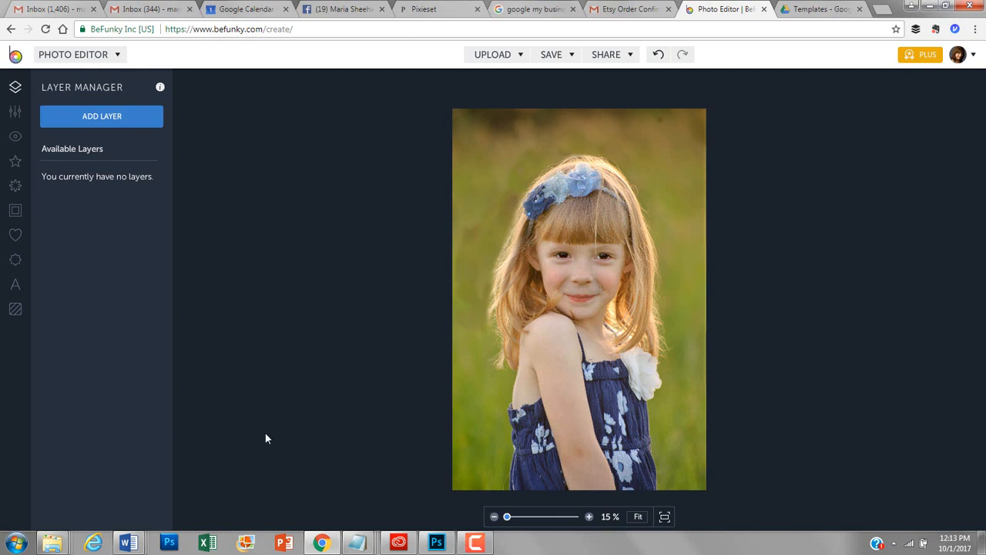
pyautogui.hotkey('alt', 'Tab')
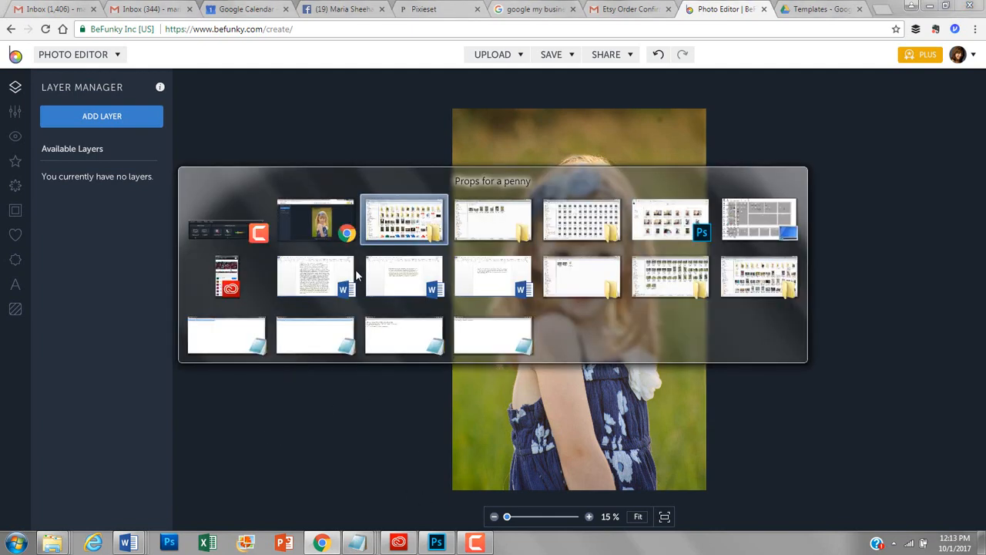
pyautogui.click(560, 295)
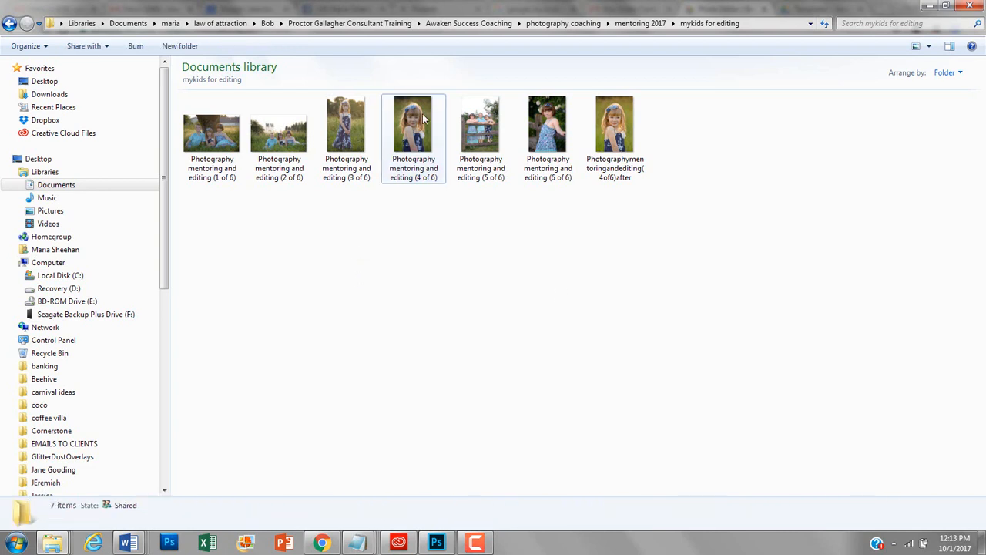
pyautogui.click(422, 115)
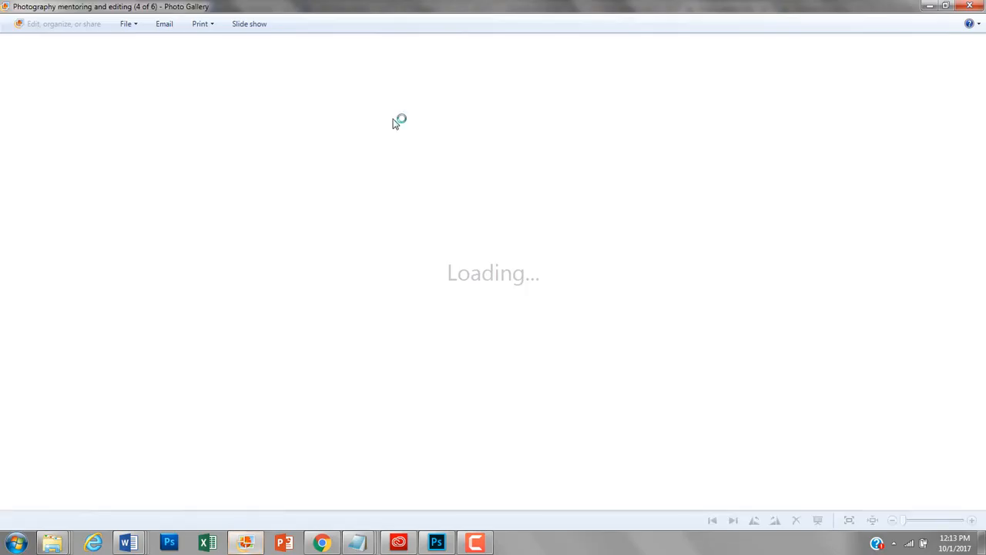
# - Open the edited photo "Photographymentoringandediting(4of6)after" from the "mykids for editing" folder and compare it with the original by alternating between the two windows
pyautogui.hotkey('alt', 'Tab')
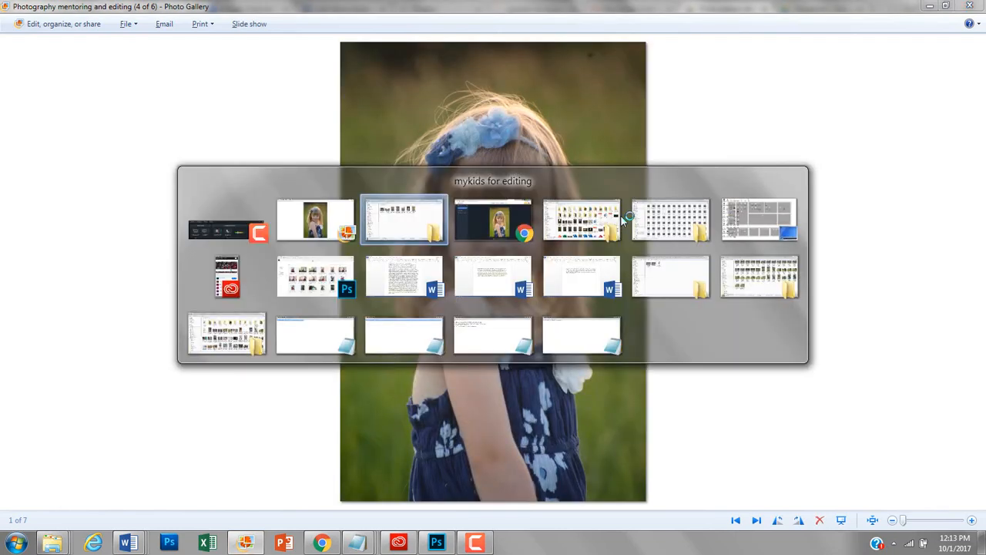
pyautogui.click(606, 135)
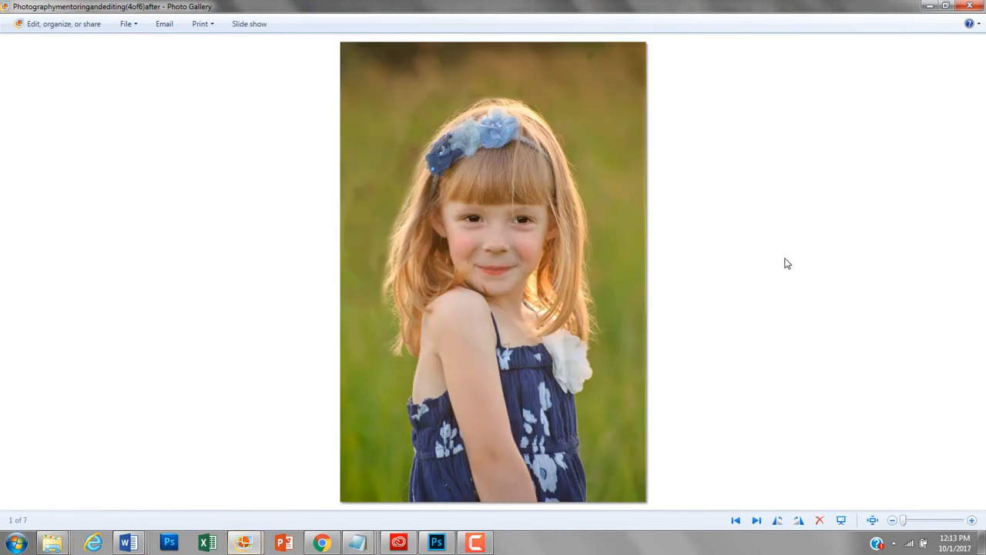
pyautogui.hotkey('alt', 'Tab')
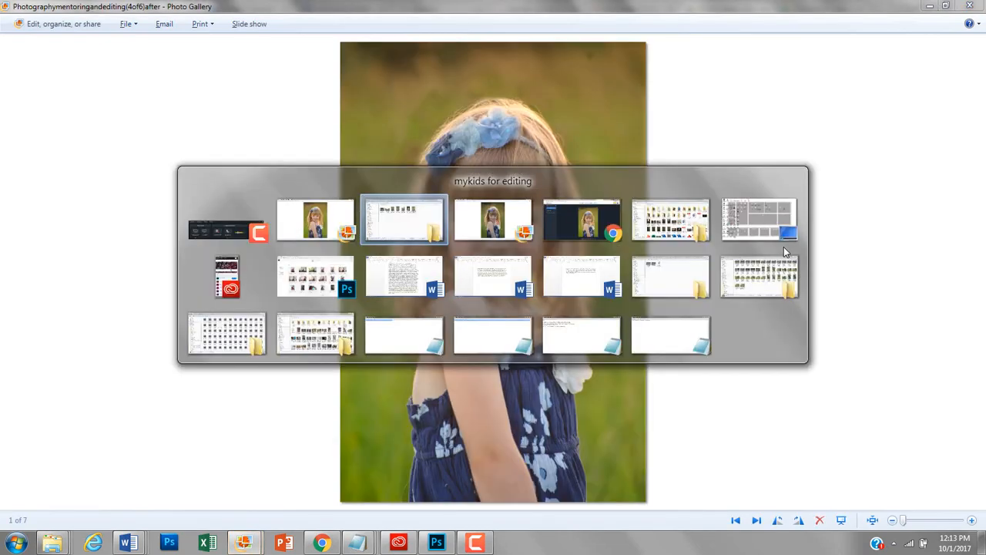
pyautogui.hotkey('alt', 'Tab')
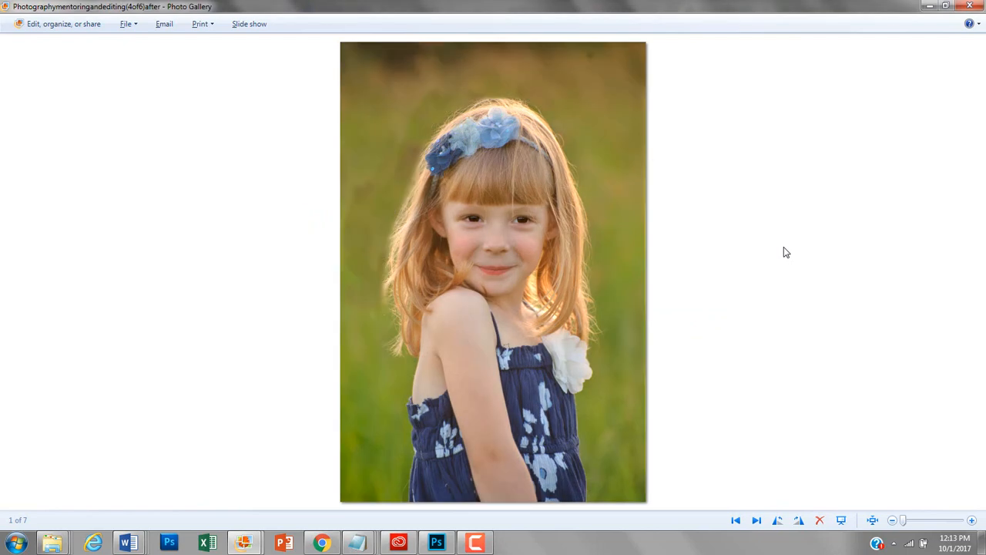
pyautogui.hotkey('alt', 'Tab')
pyautogui.hotkey('alt', 'Tab')
pyautogui.hotkey('alt', 'Tab')
pyautogui.hotkey('alt', 'Tab')
pyautogui.hotkey('alt', 'Tab')
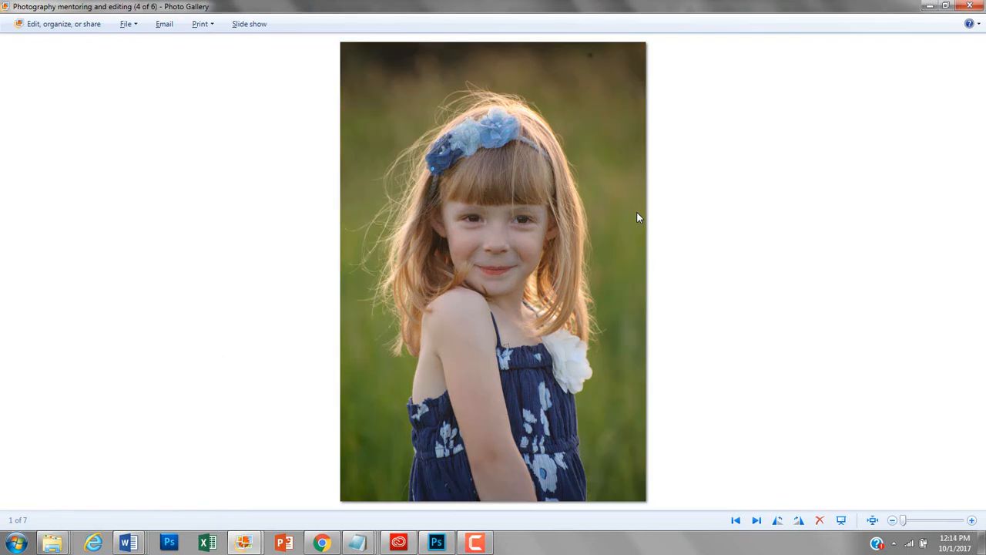
pyautogui.hotkey('alt', 'Tab')
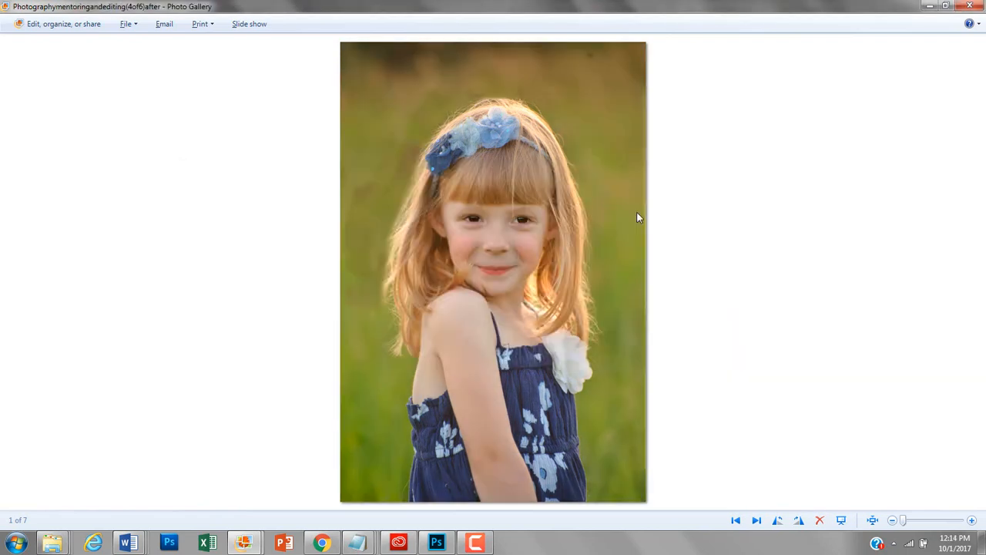
pyautogui.hotkey('alt', 'Tab')
pyautogui.hotkey('alt', 'Tab')
pyautogui.hotkey('alt', 'Tab')
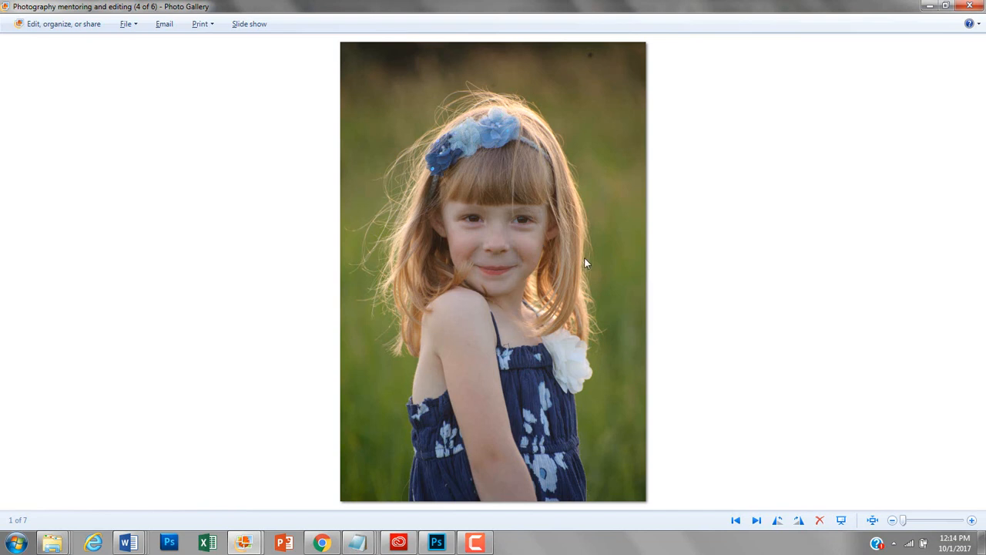
pyautogui.hotkey('alt', 'Tab')
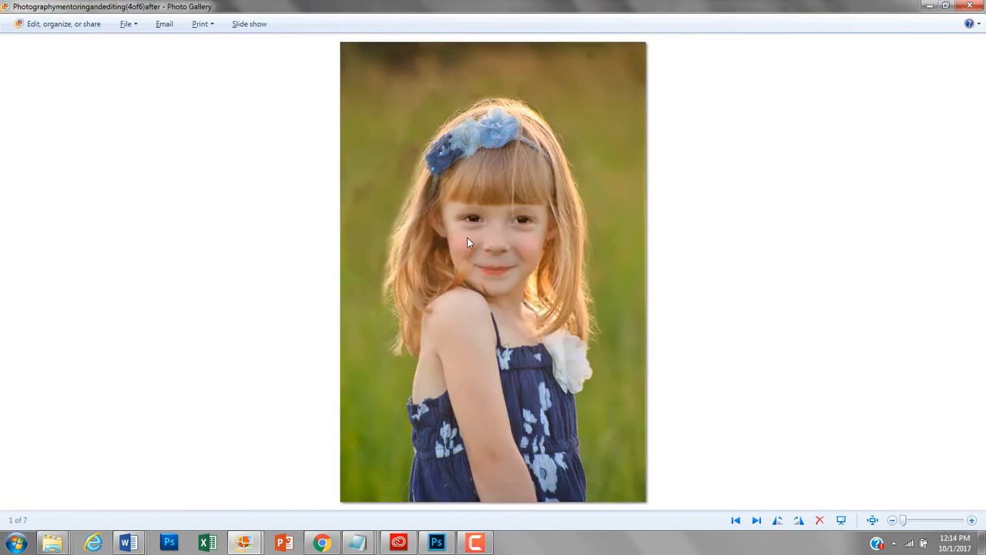
pyautogui.hotkey('alt', 'Tab')
pyautogui.hotkey('alt', 'Tab')
pyautogui.hotkey('alt', 'Tab')
pyautogui.hotkey('alt', 'Tab')
pyautogui.hotkey('alt', 'Tab')
pyautogui.hotkey('alt', 'Tab')
# - Switch to BeFunky in Chrome and change from the Photo Editor to the Designer
pyautogui.click(318, 544)
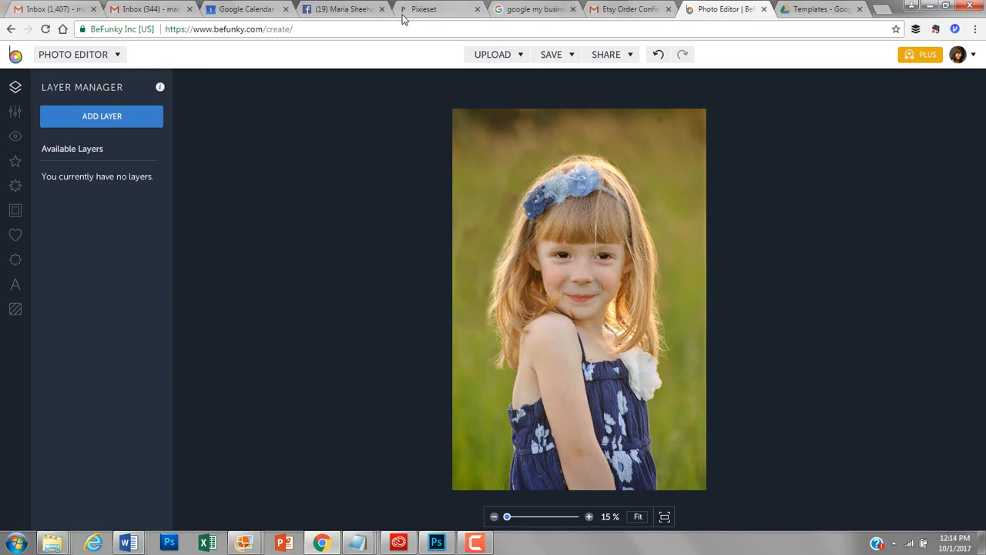
pyautogui.click(63, 60)
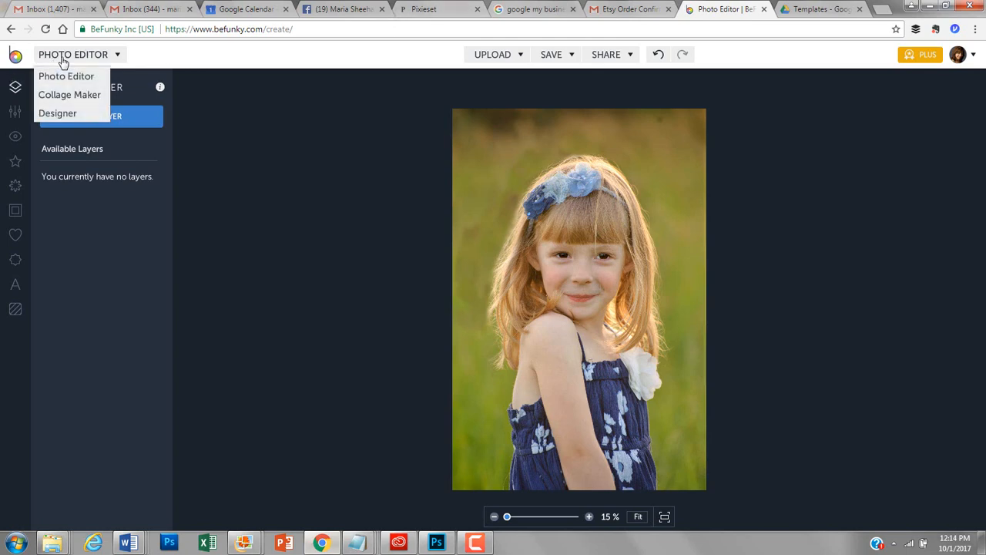
pyautogui.click(60, 113)
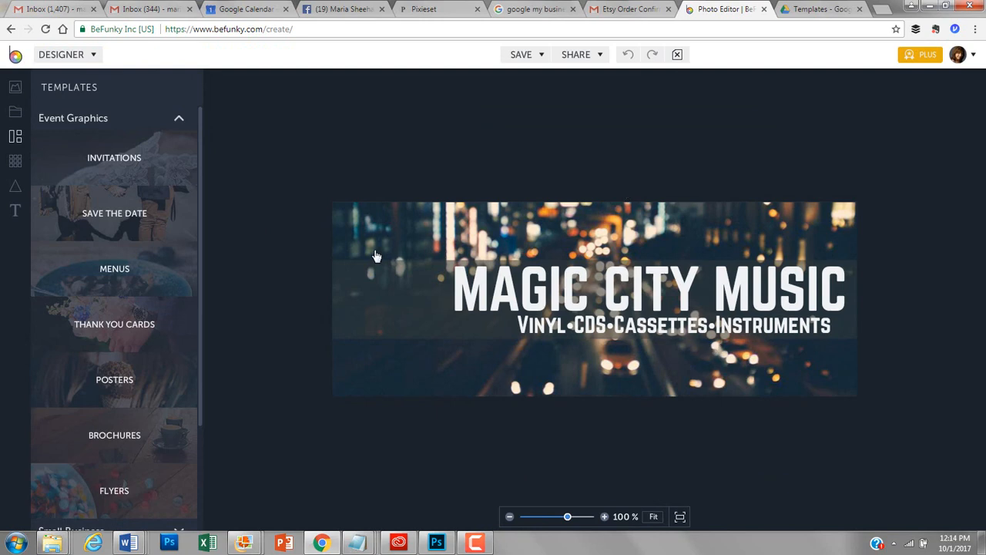
# - Load the Save the Date #4 template with the couple under an umbrella from the Save the Date event graphics
pyautogui.click(135, 211)
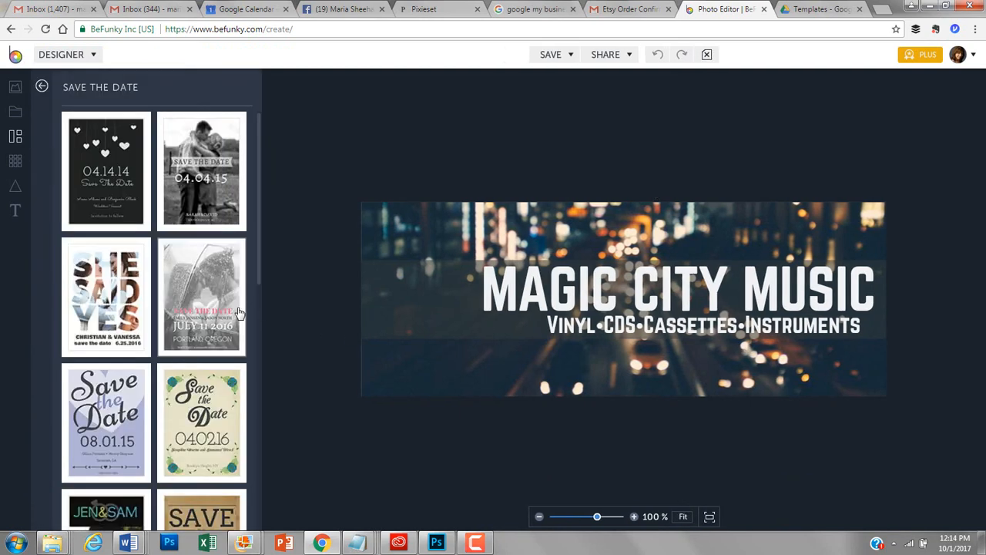
pyautogui.click(239, 313)
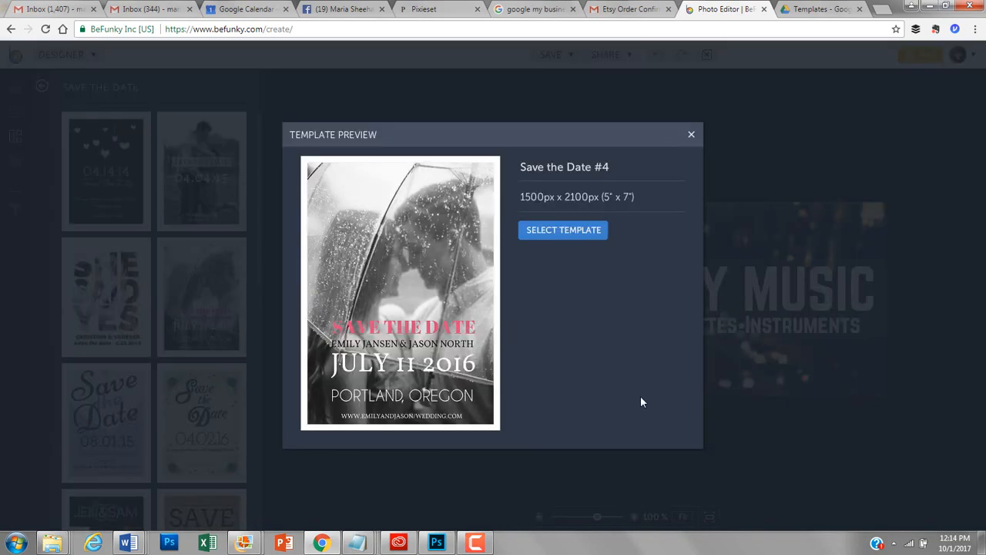
pyautogui.click(569, 229)
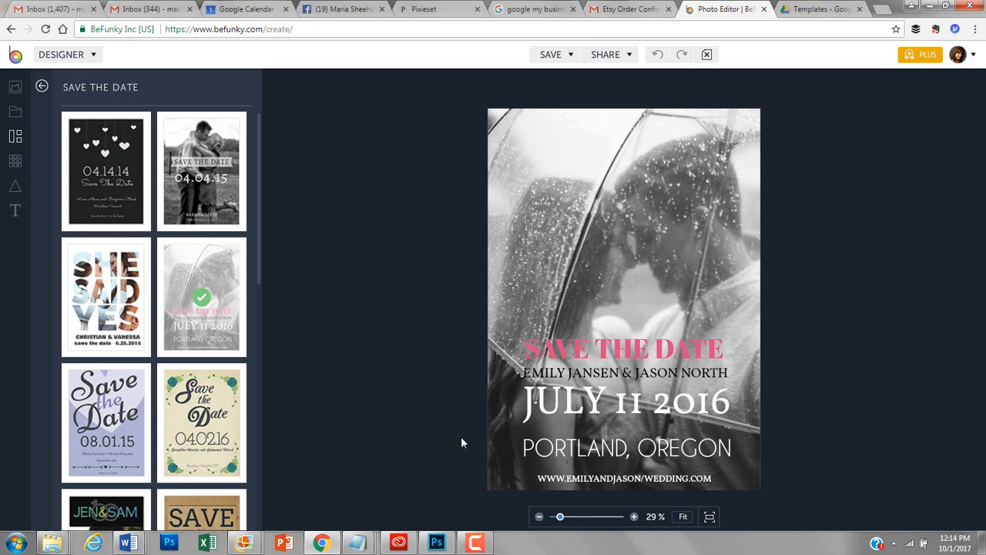
pyautogui.click(476, 543)
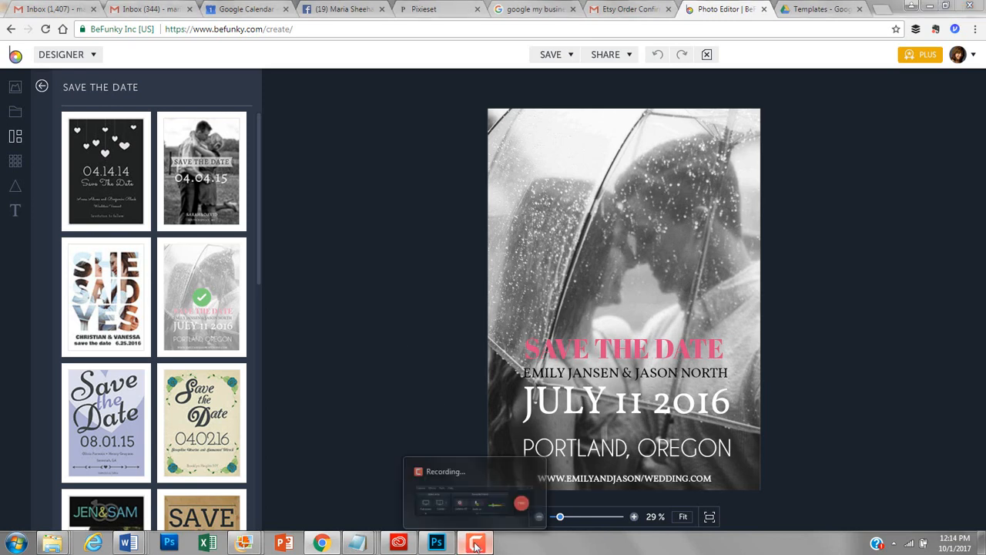